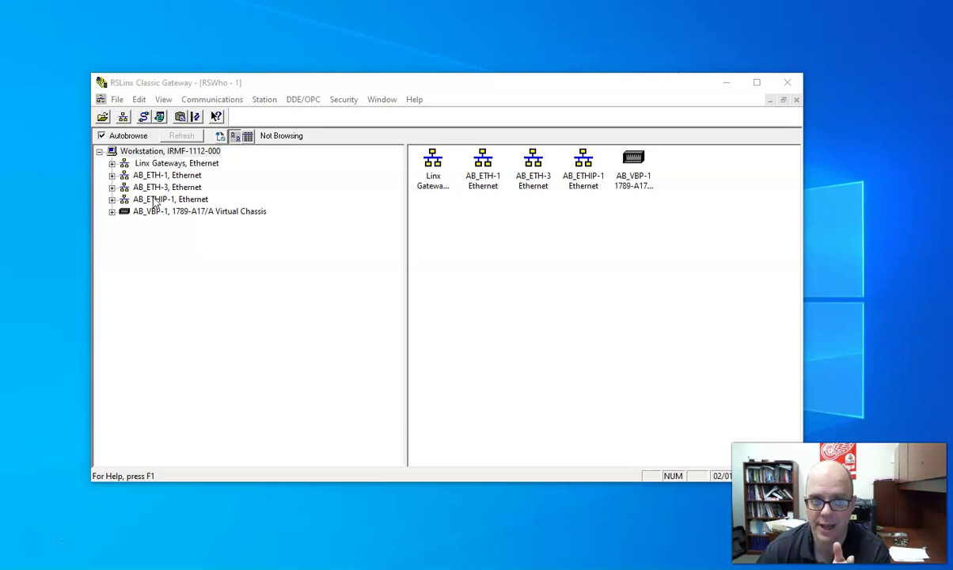
Step: Browse the AB_ETHIP-1 network and select the 1768-ENBT/A at 10.136.95.162
{"action": "left_click", "coordinate": [111, 199]}
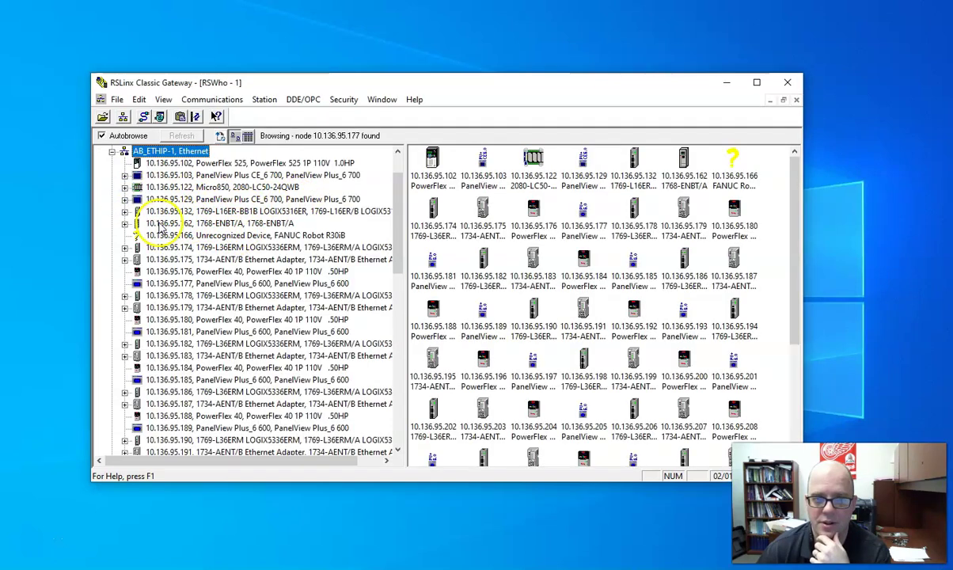
{"action": "left_click", "coordinate": [183, 224]}
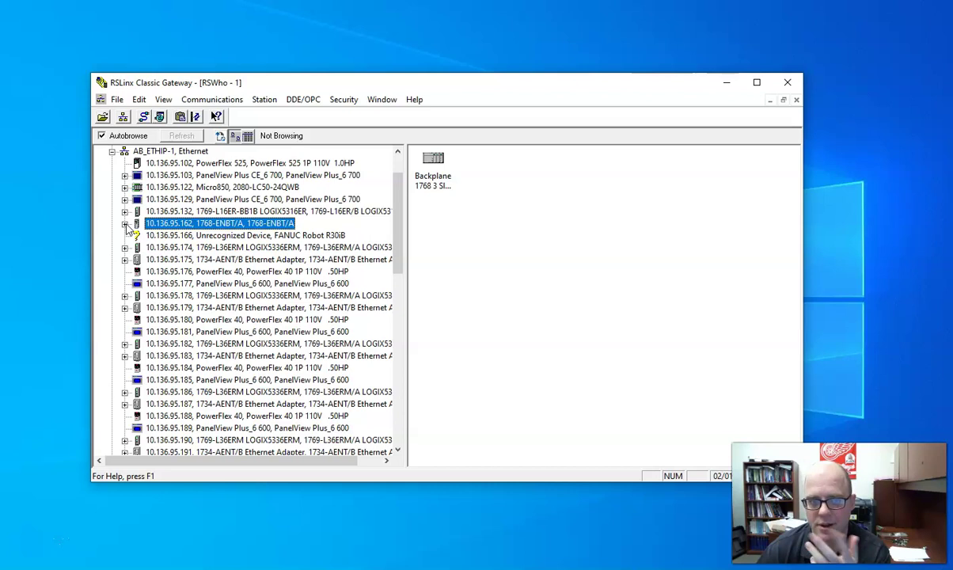
Step: Expand the 1768 backplane and read the ENBT's revision 3.001 in Module Configuration
{"action": "left_click", "coordinate": [125, 224]}
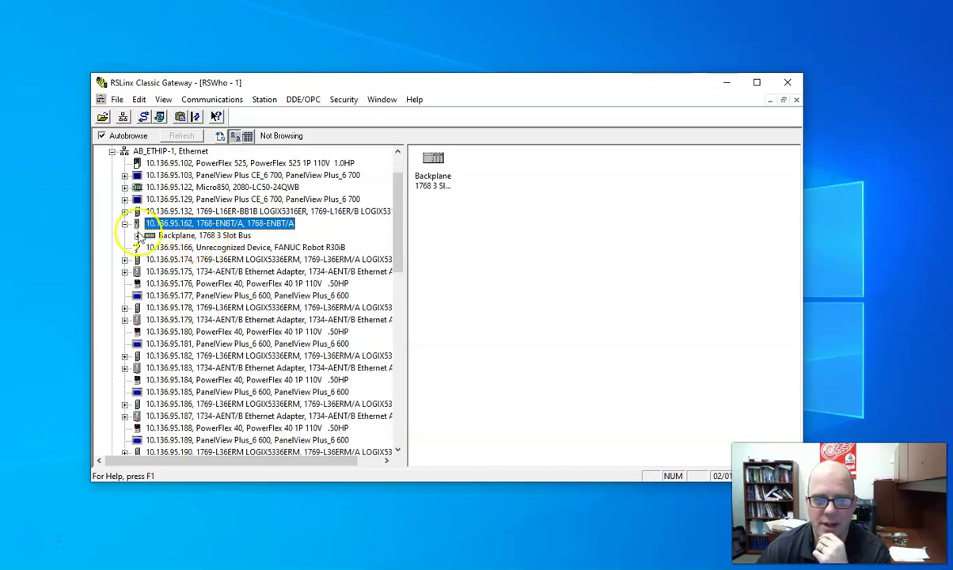
{"action": "left_click", "coordinate": [138, 236]}
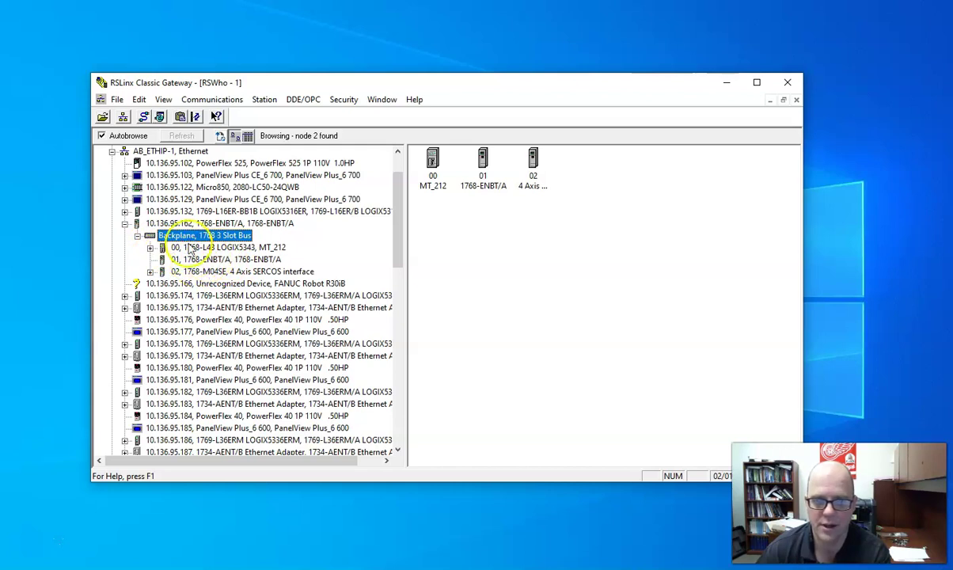
{"action": "right_click", "coordinate": [181, 223]}
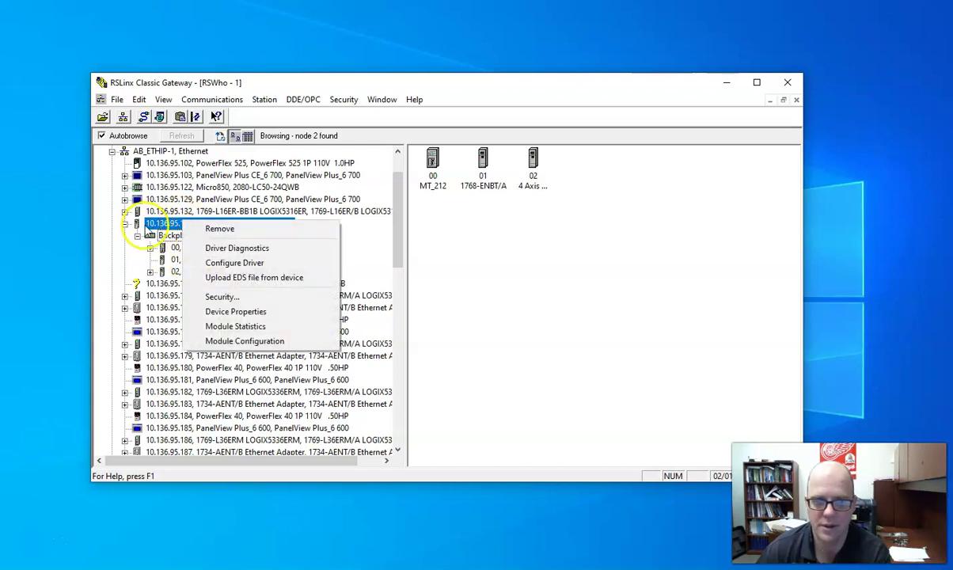
{"action": "left_click", "coordinate": [150, 224]}
{"action": "right_click", "coordinate": [184, 228]}
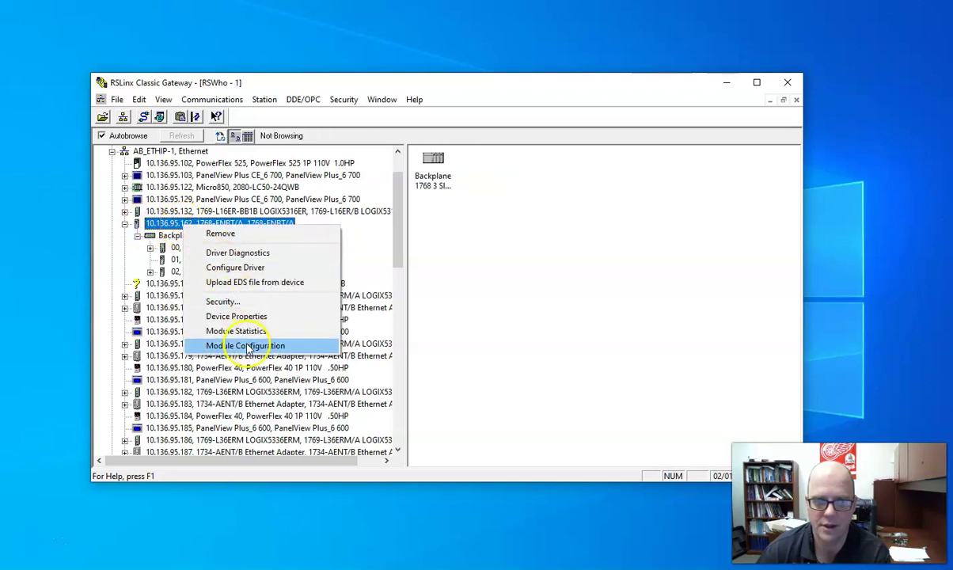
{"action": "left_click", "coordinate": [248, 346]}
{"action": "left_click", "coordinate": [407, 225]}
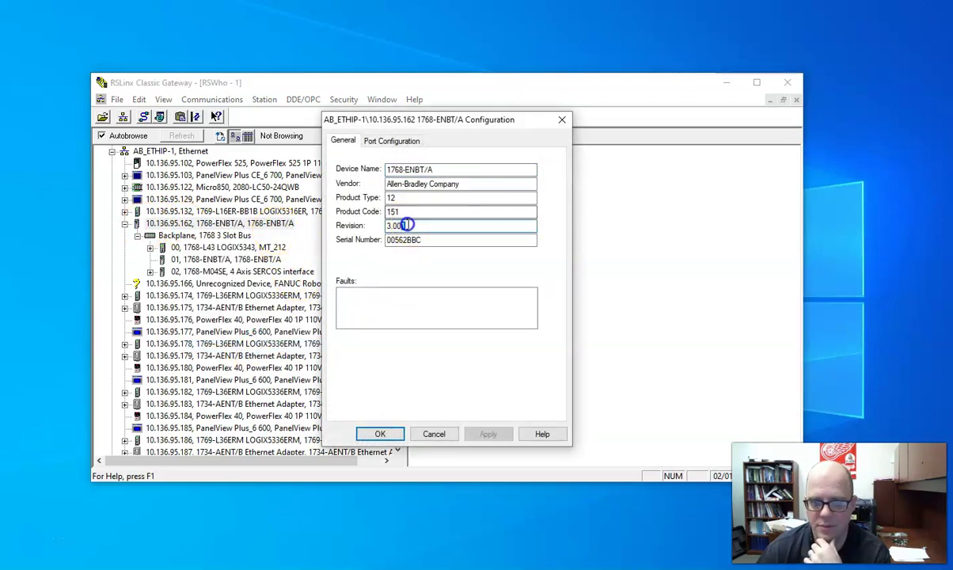
{"action": "left_click_drag", "start_coordinate": [406, 225], "coordinate": [364, 245]}
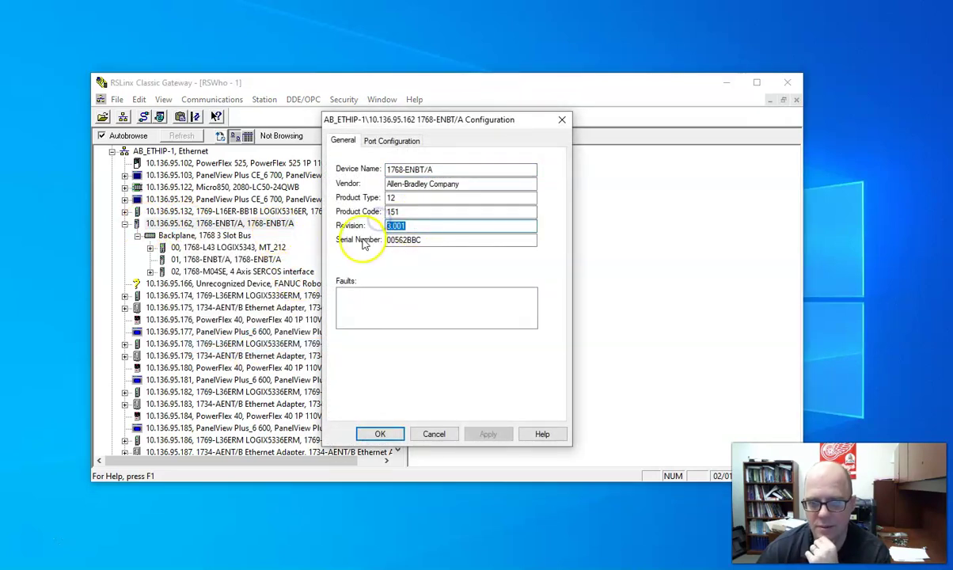
{"action": "left_click", "coordinate": [380, 434]}
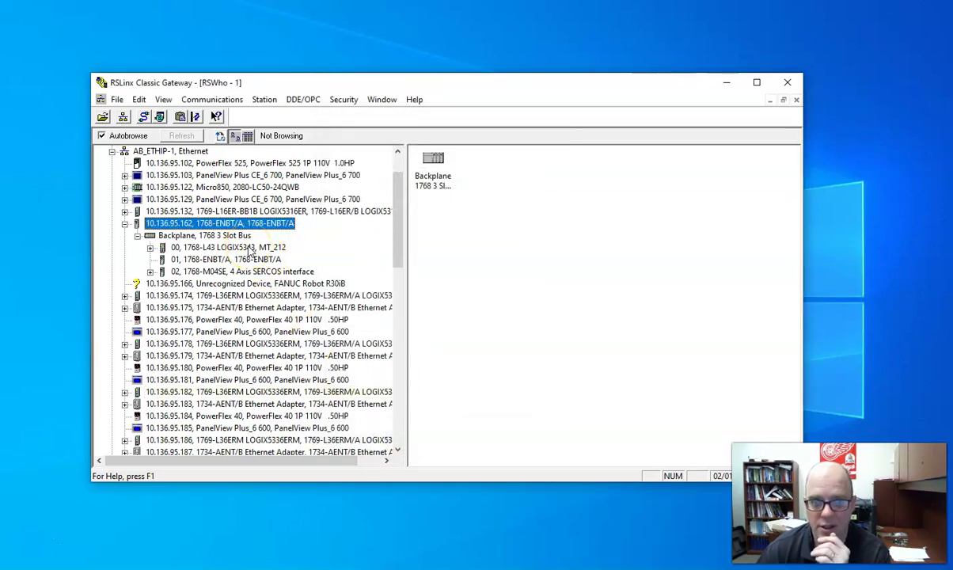
Step: Read the slot 00 1768-L43 controller's revision 20.014 in Device Properties
{"action": "right_click", "coordinate": [230, 249]}
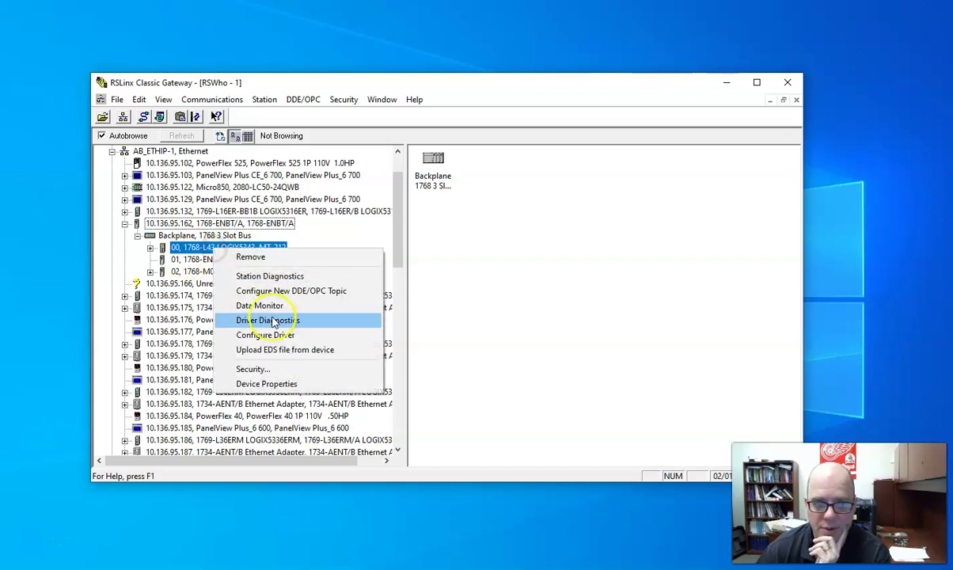
{"action": "left_click", "coordinate": [273, 384]}
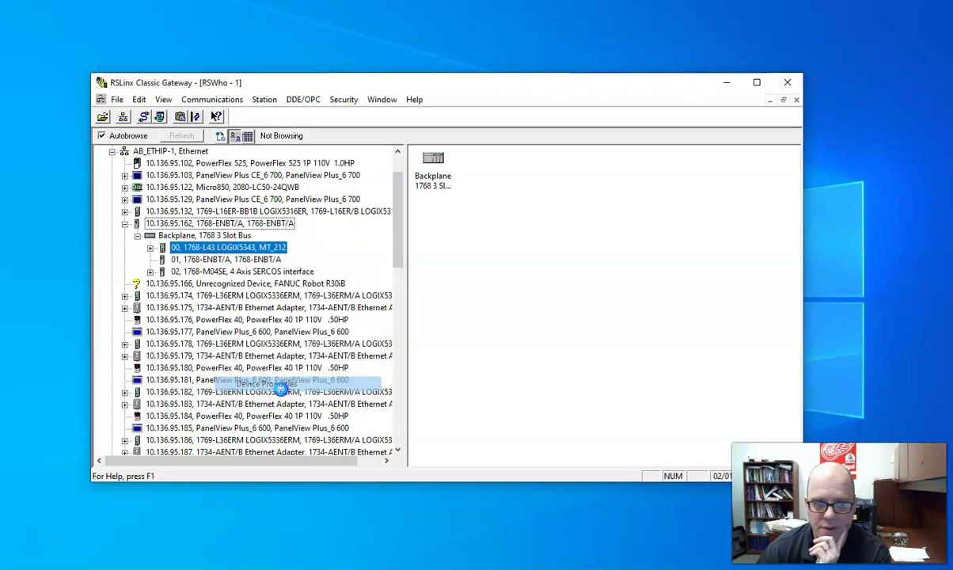
{"action": "double_click", "coordinate": [405, 266]}
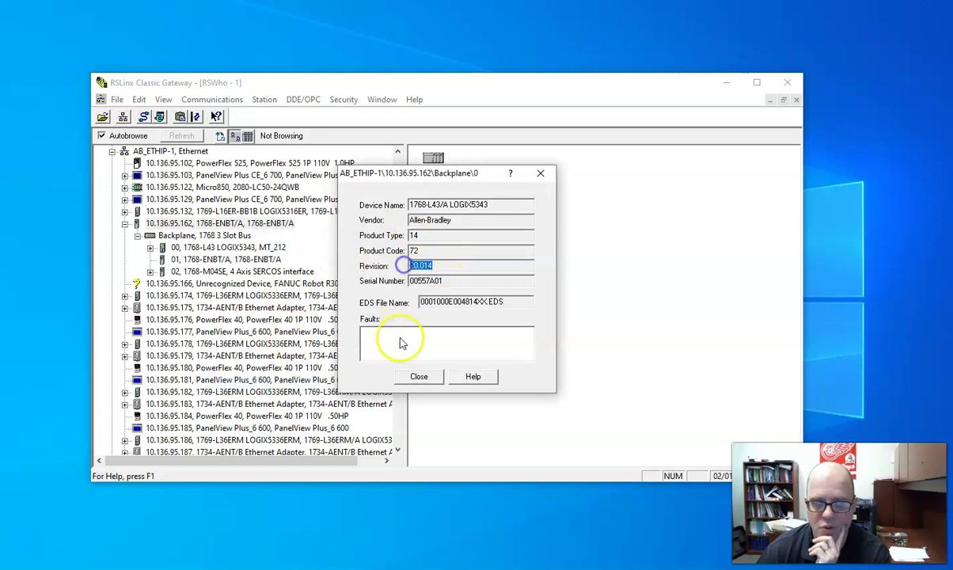
{"action": "left_click", "coordinate": [417, 376]}
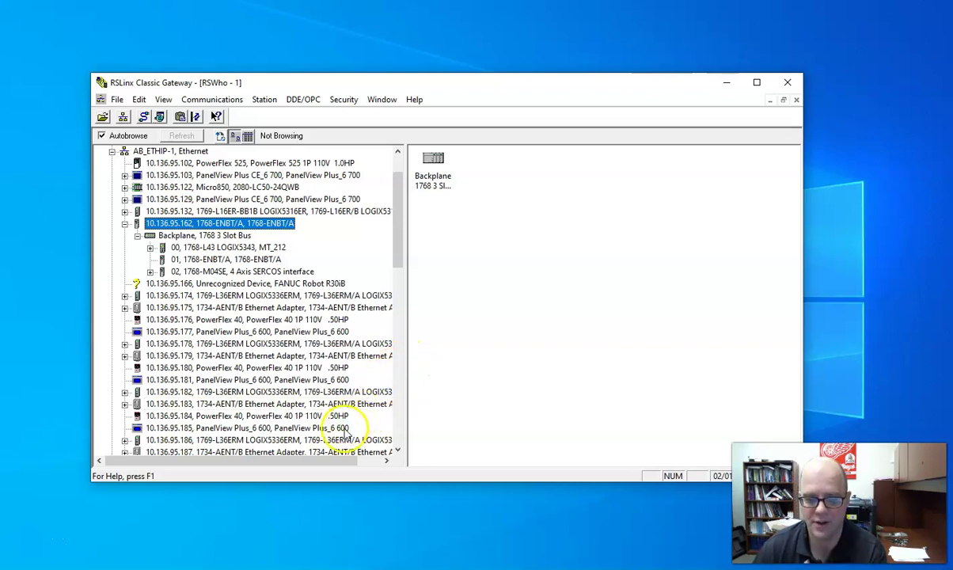
Step: Launch RSLogix 5000 from a Start menu search for 'rslo'
{"action": "left_click", "coordinate": [53, 564]}
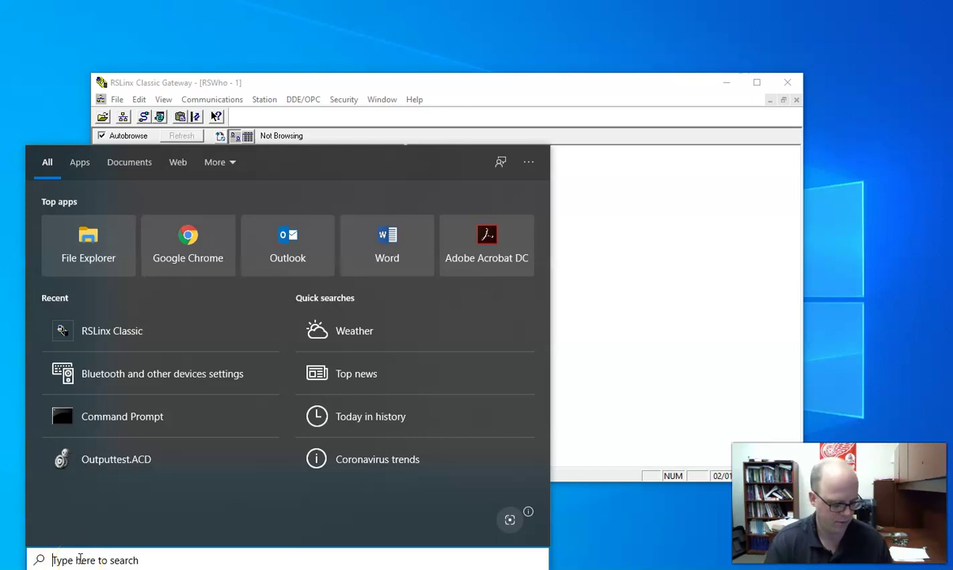
{"action": "type", "text": "rslo"}
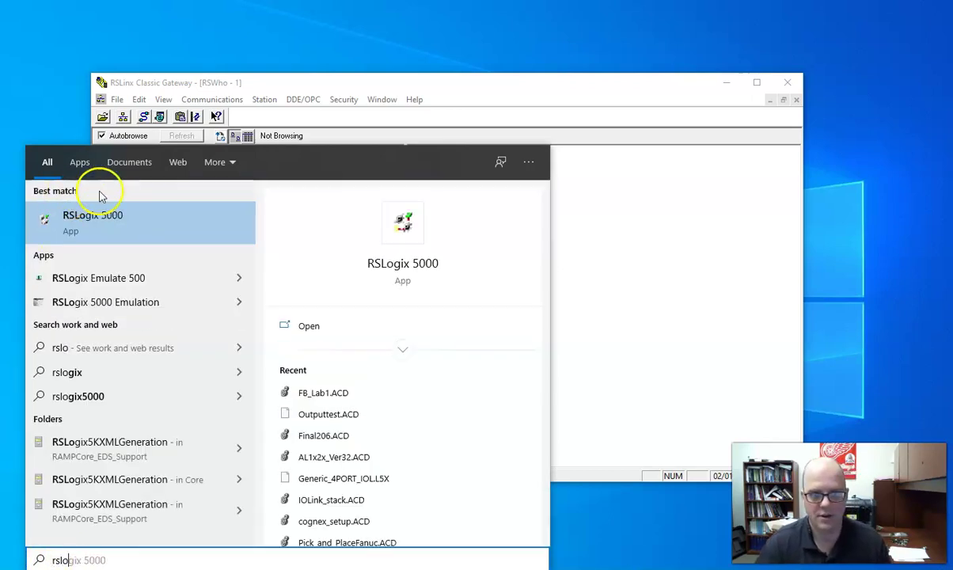
{"action": "left_click", "coordinate": [122, 222]}
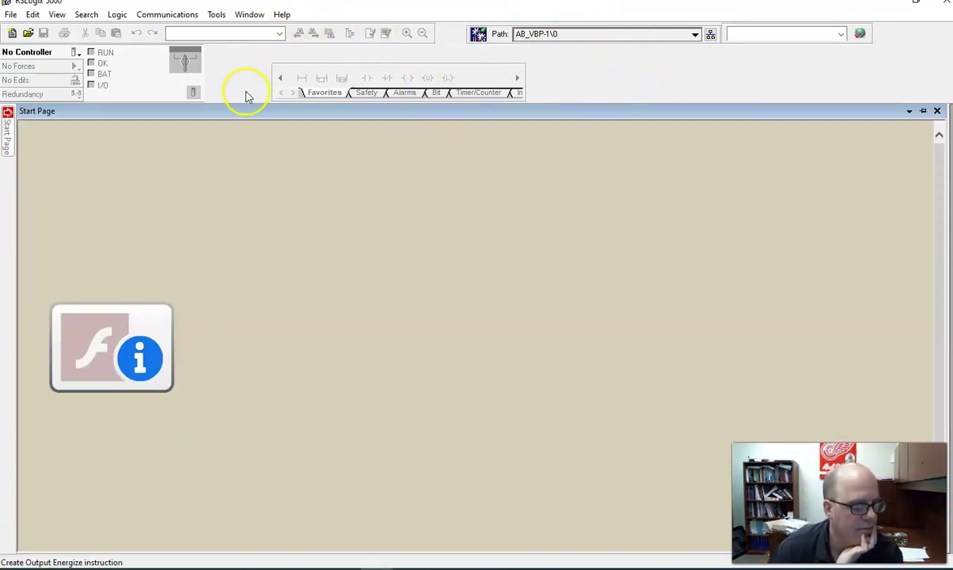
Step: Restore the RSLogix 5000 window and start a new controller project from the File menu
{"action": "left_click_drag", "start_coordinate": [373, 4], "coordinate": [419, 6]}
{"action": "left_click", "coordinate": [734, 7]}
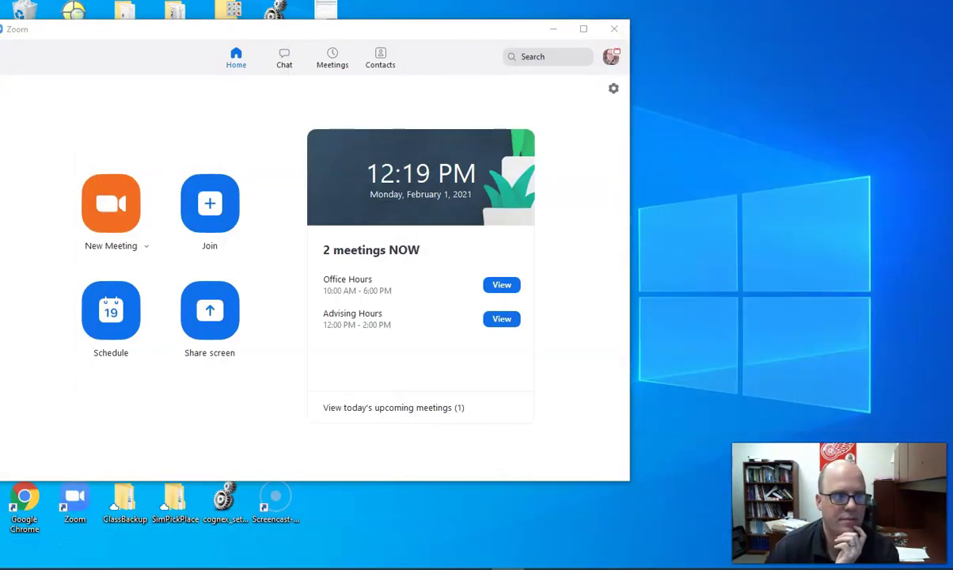
{"action": "key", "text": "alt+Tab"}
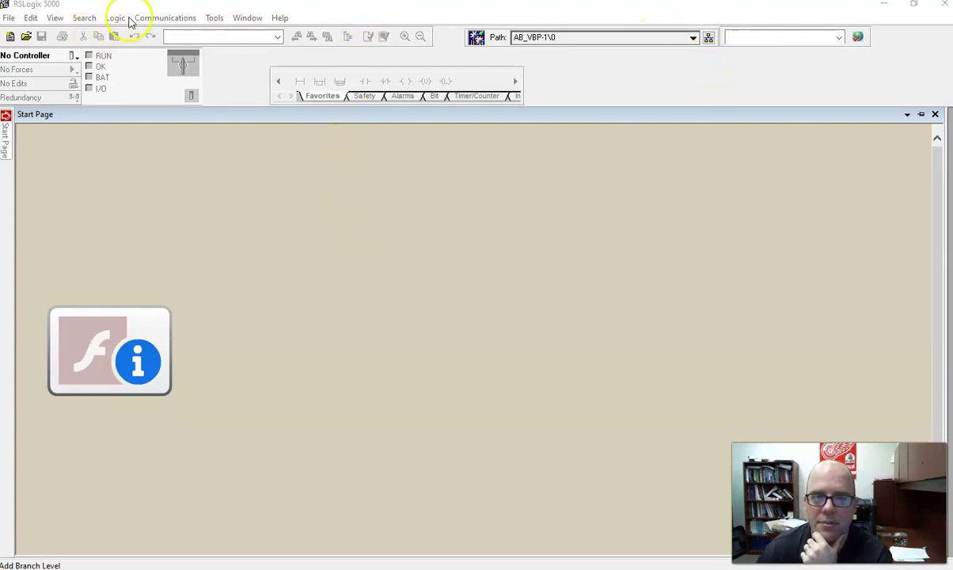
{"action": "left_click", "coordinate": [8, 18]}
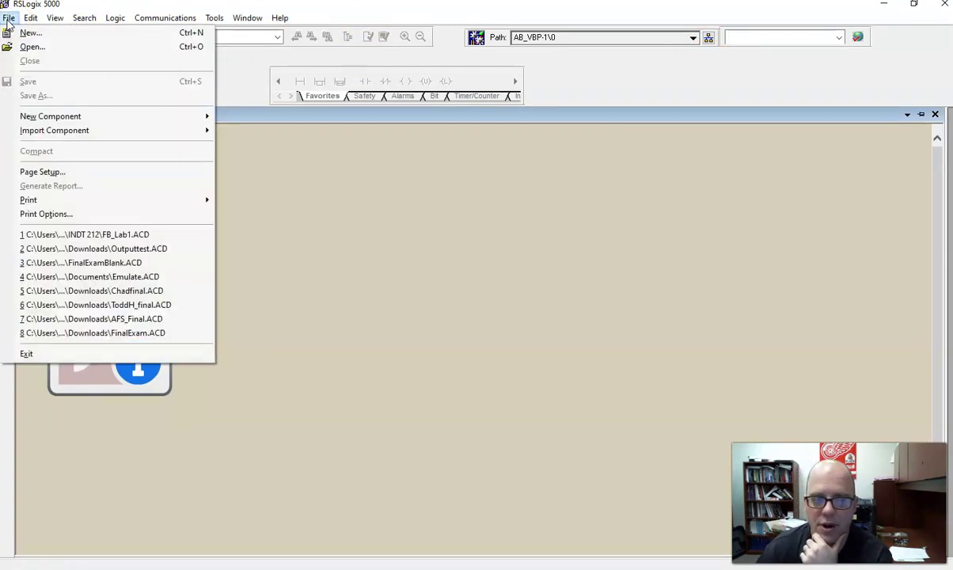
{"action": "left_click", "coordinate": [23, 34]}
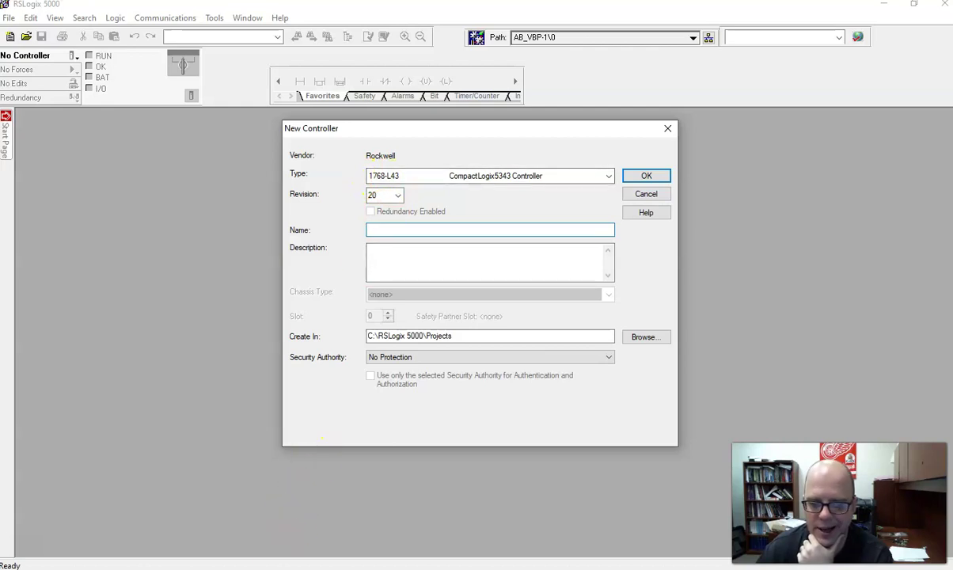
Step: Recheck the slot 00 1768-L43's device properties in RSLinx, confirming revision 20.014
{"action": "left_click", "coordinate": [464, 566]}
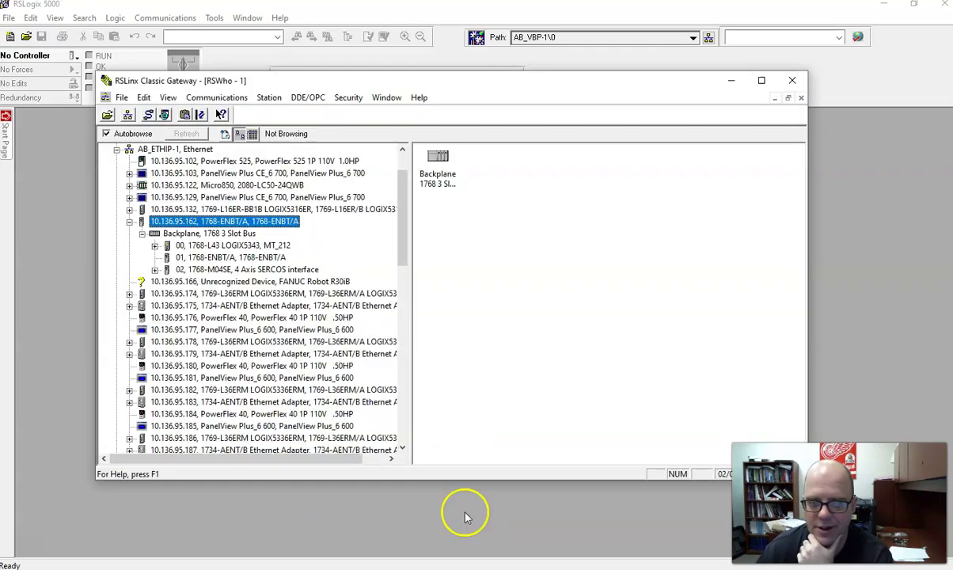
{"action": "right_click", "coordinate": [250, 246]}
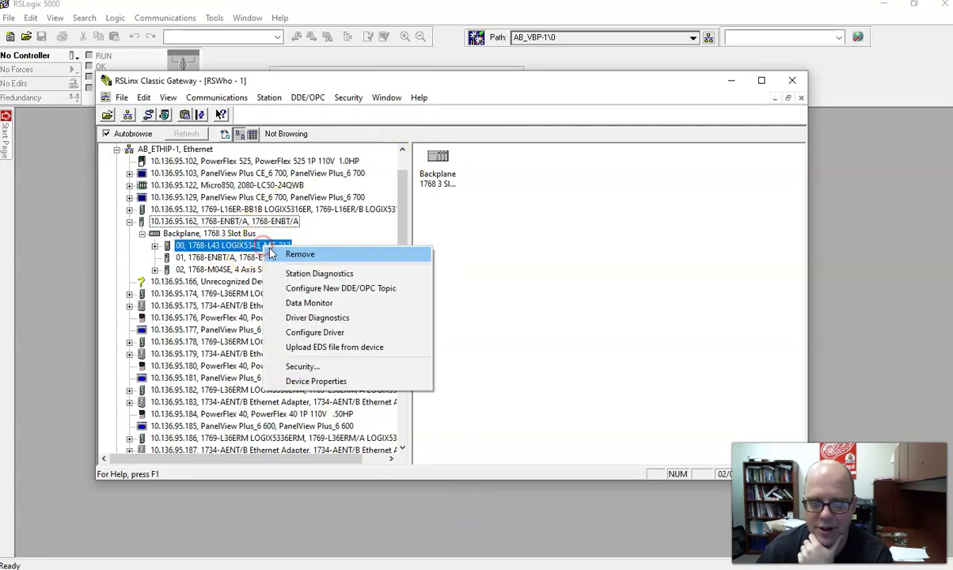
{"action": "left_click", "coordinate": [326, 379]}
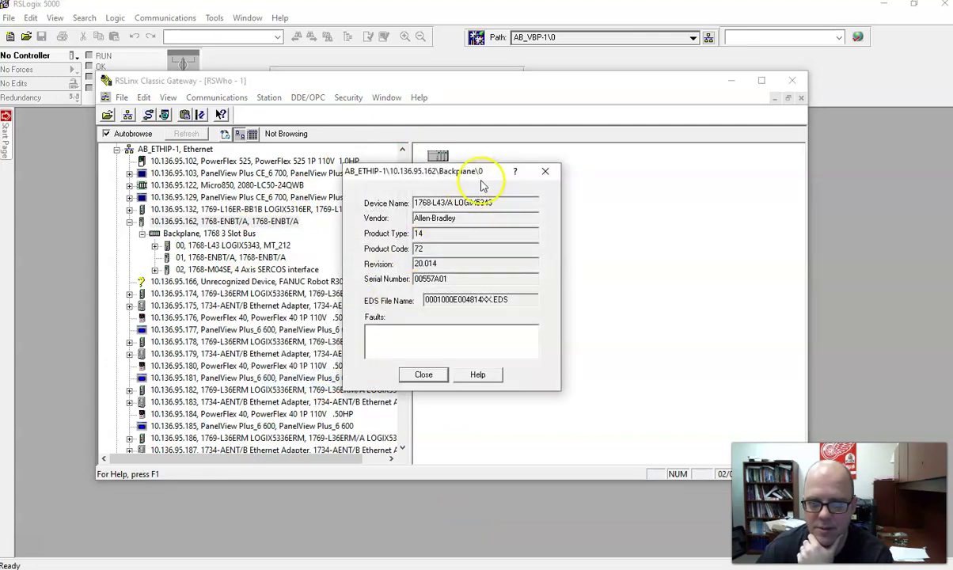
{"action": "left_click", "coordinate": [543, 171]}
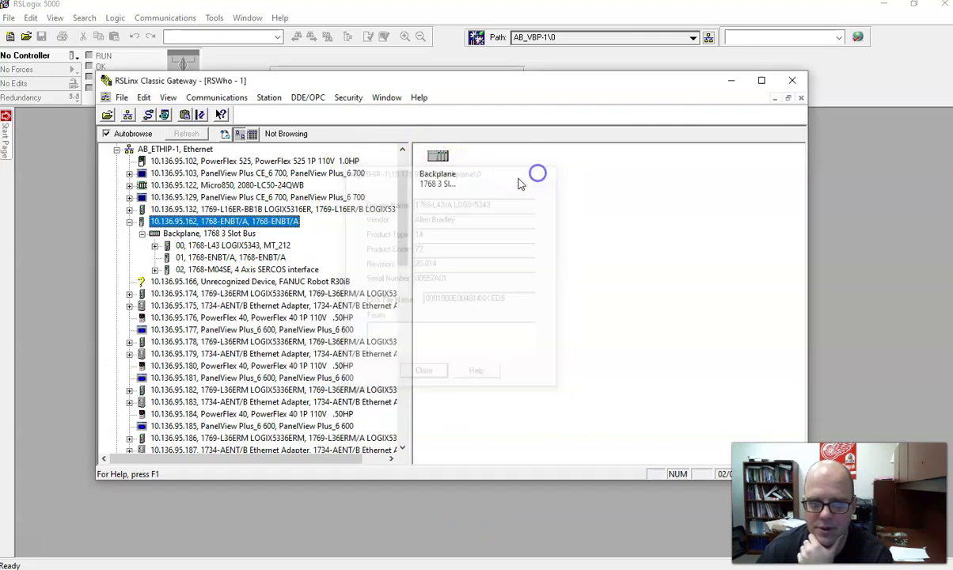
{"action": "right_click", "coordinate": [250, 246]}
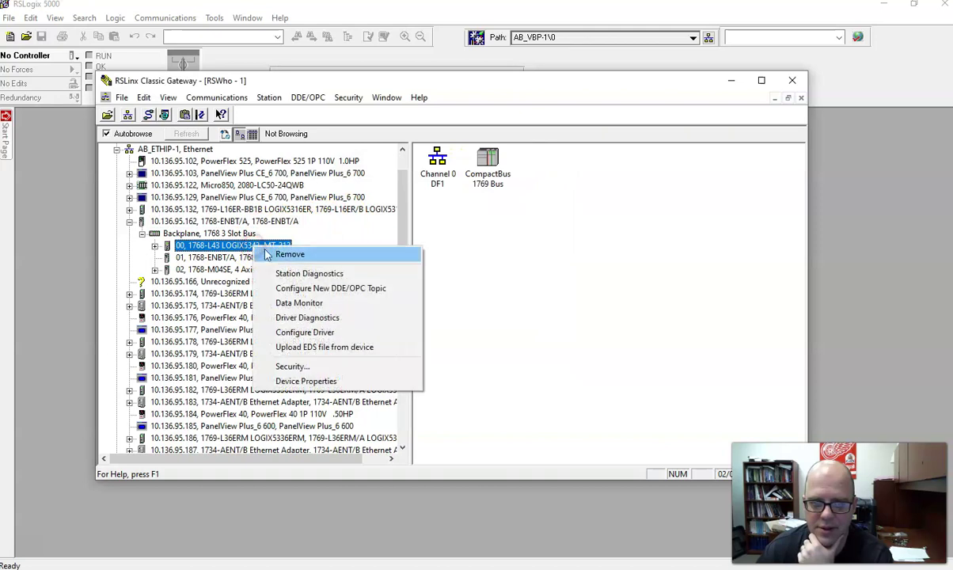
{"action": "left_click", "coordinate": [336, 380]}
{"action": "left_click_drag", "start_coordinate": [495, 203], "coordinate": [418, 197]}
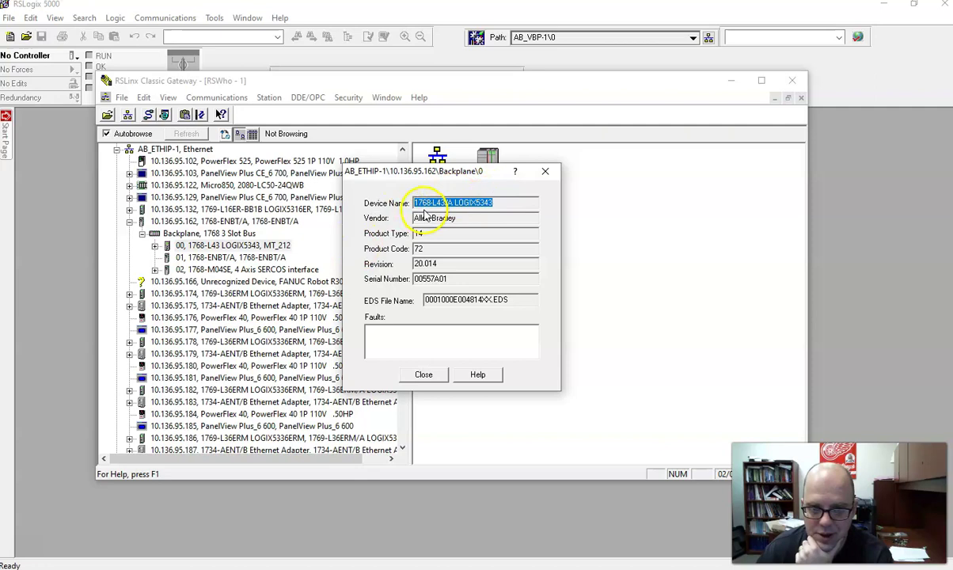
{"action": "left_click", "coordinate": [413, 375]}
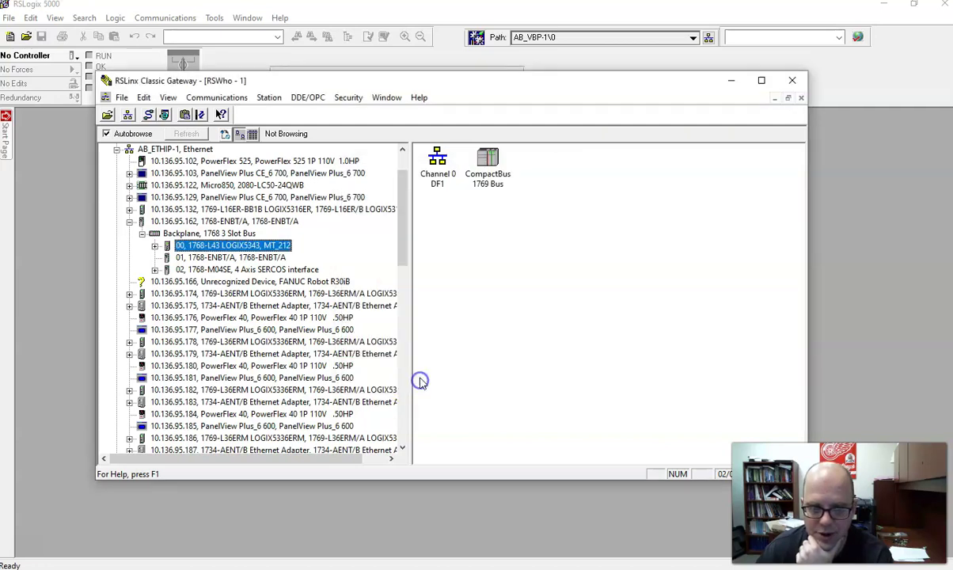
Step: Name the project Stoplight, save it to the Desktop folder, and create it
{"action": "left_click", "coordinate": [732, 80]}
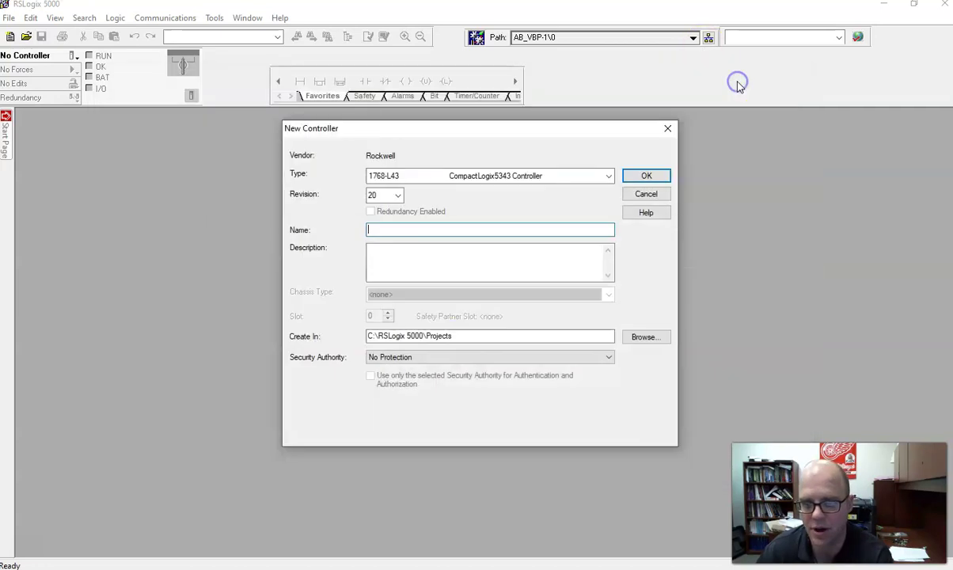
{"action": "left_click", "coordinate": [394, 232]}
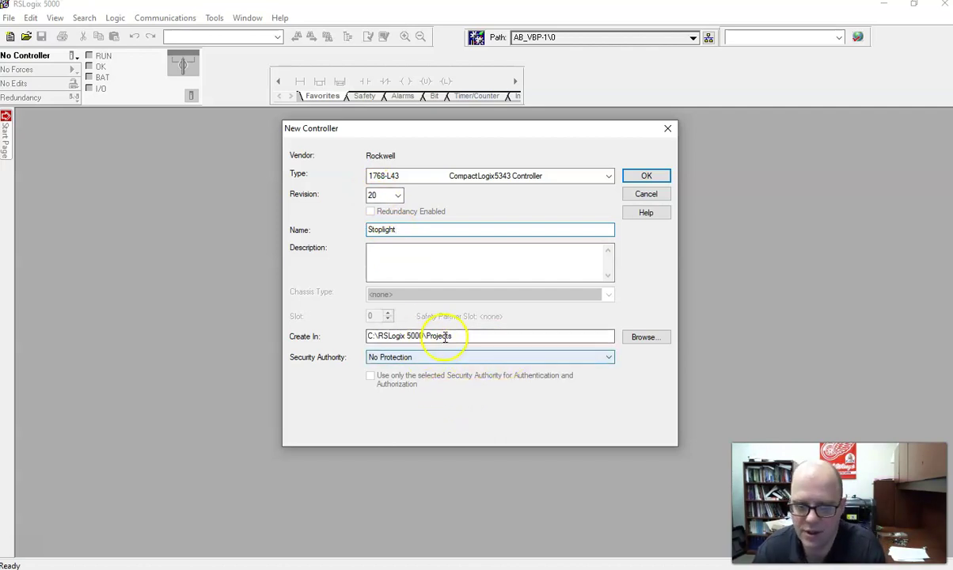
{"action": "left_click_drag", "start_coordinate": [452, 336], "coordinate": [389, 336]}
{"action": "left_click", "coordinate": [634, 339]}
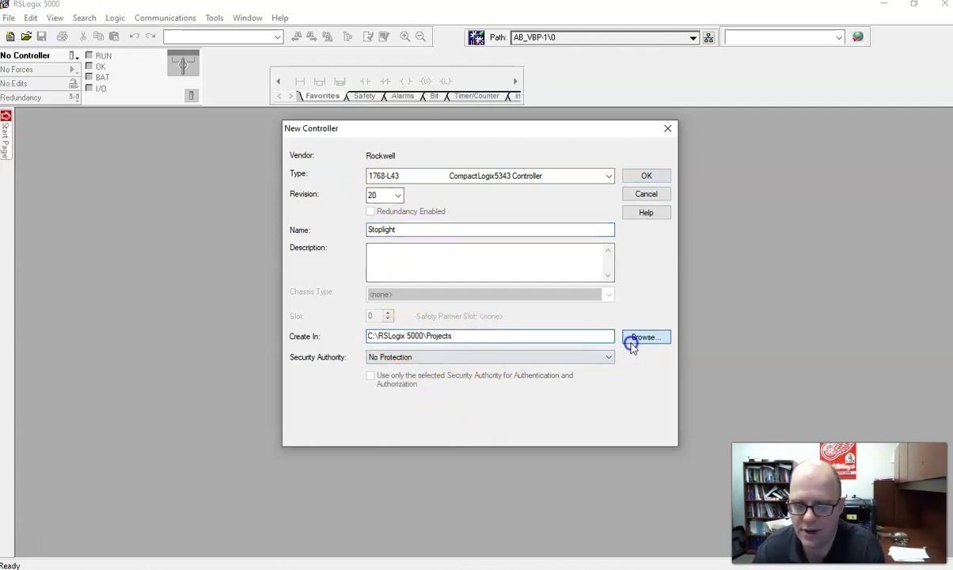
{"action": "scroll", "coordinate": [514, 306], "scroll_direction": "up", "scroll_amount": 5}
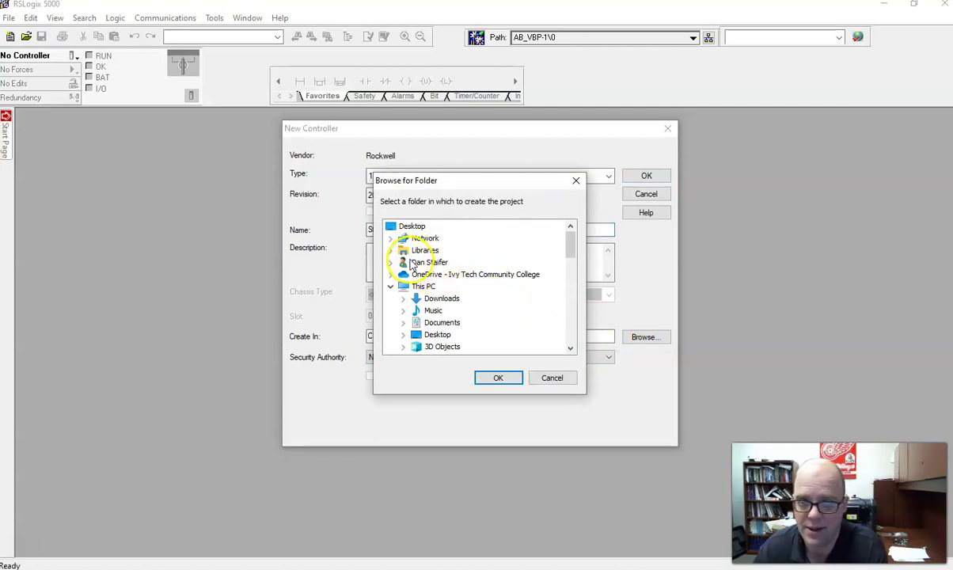
{"action": "left_click", "coordinate": [415, 226]}
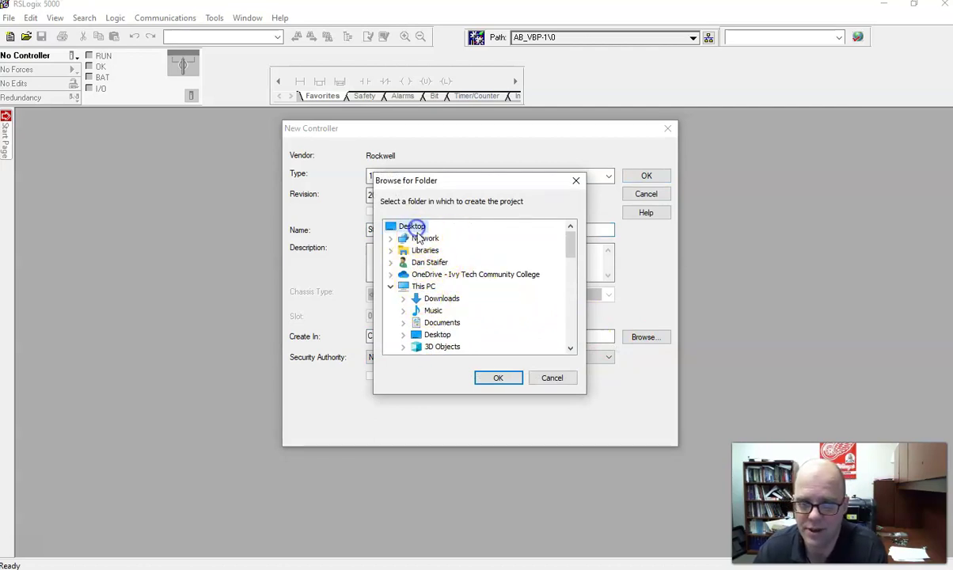
{"action": "left_click", "coordinate": [497, 377]}
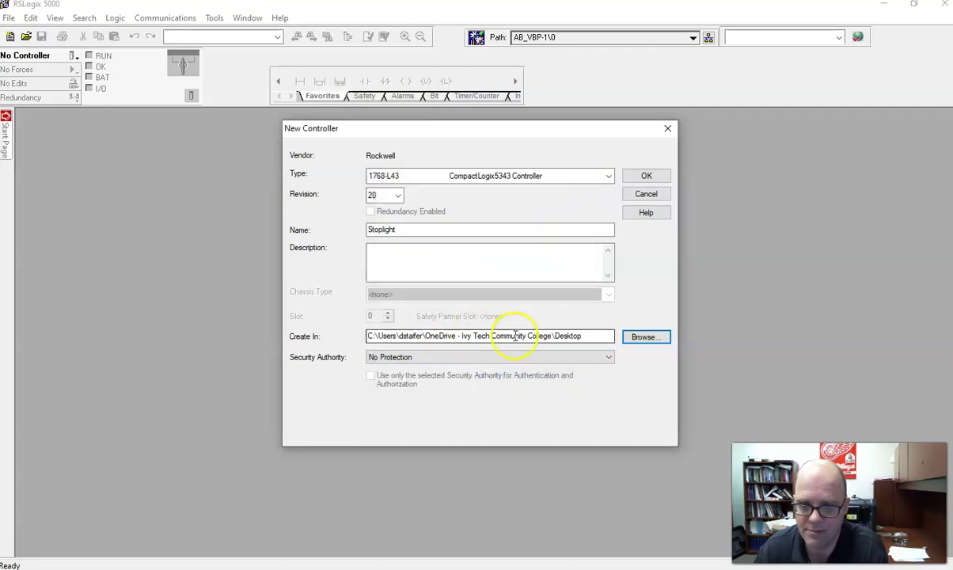
{"action": "left_click", "coordinate": [646, 176]}
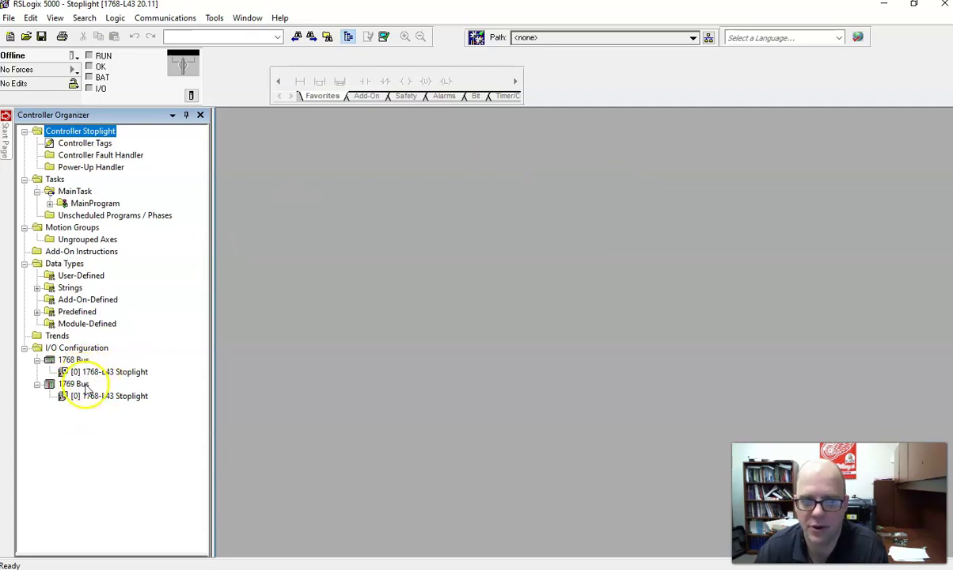
Step: Choose a 1768-ENBT module for the 1768 Bus, checking the hardware in RSLinx, and create it
{"action": "right_click", "coordinate": [86, 361]}
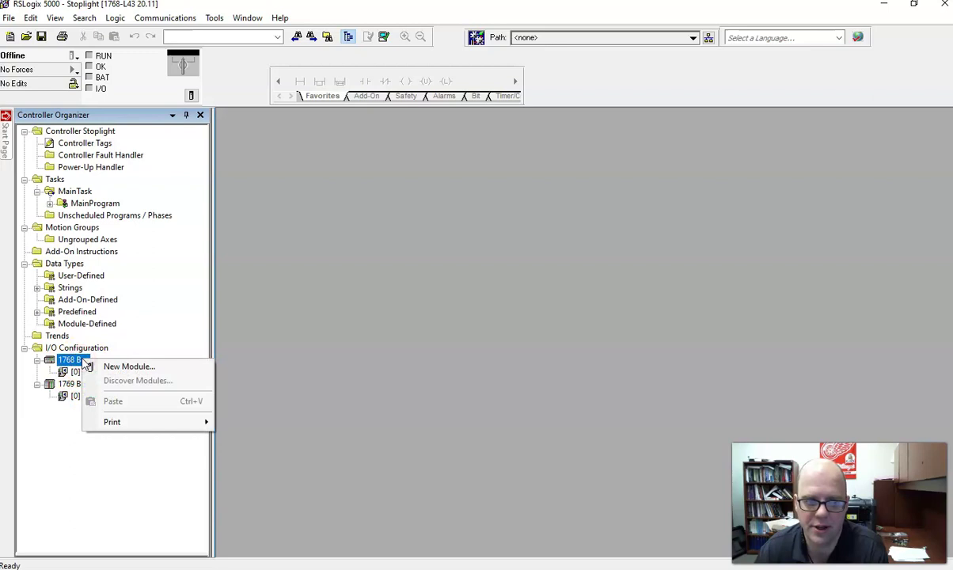
{"action": "left_click", "coordinate": [124, 367]}
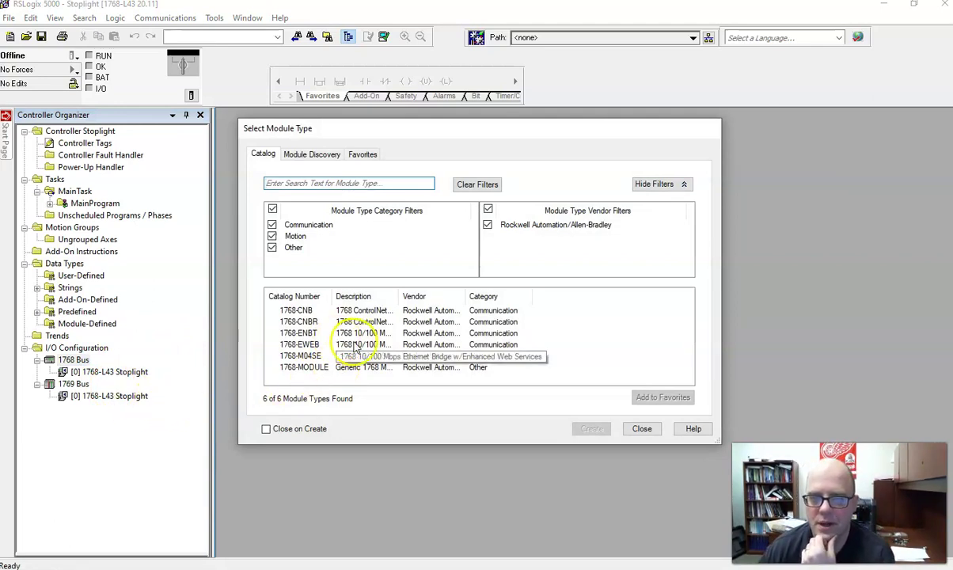
{"action": "left_click", "coordinate": [299, 333]}
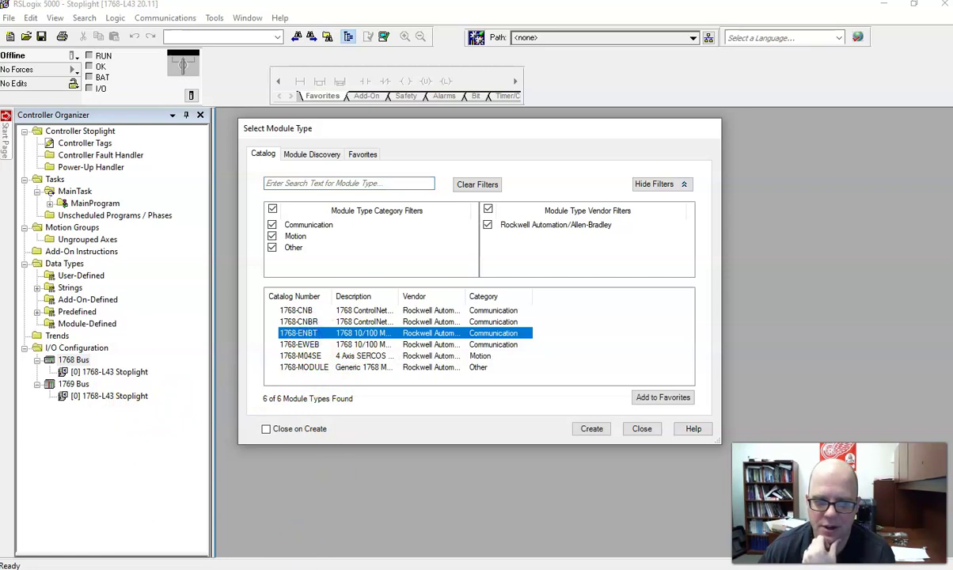
{"action": "key", "text": "alt+Tab"}
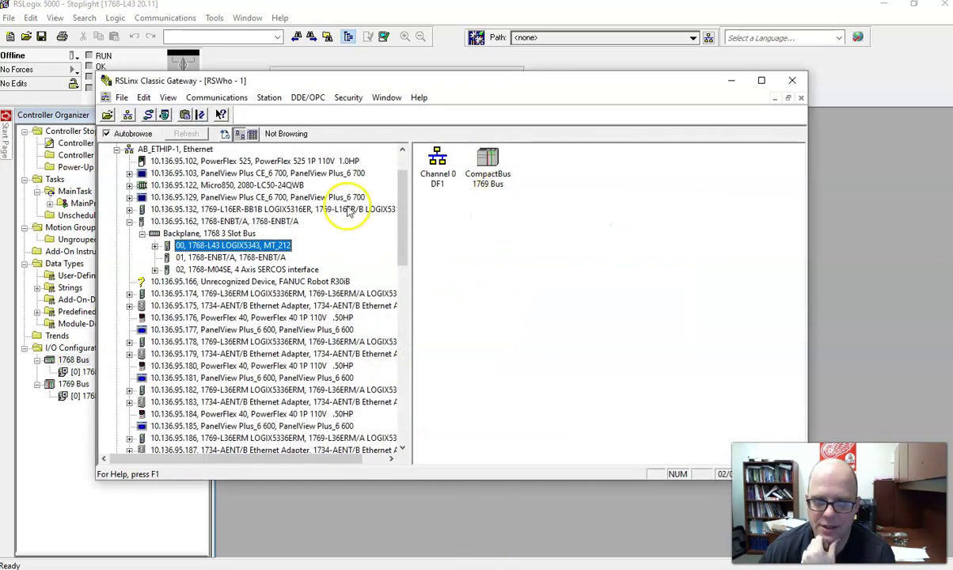
{"action": "left_click", "coordinate": [228, 259]}
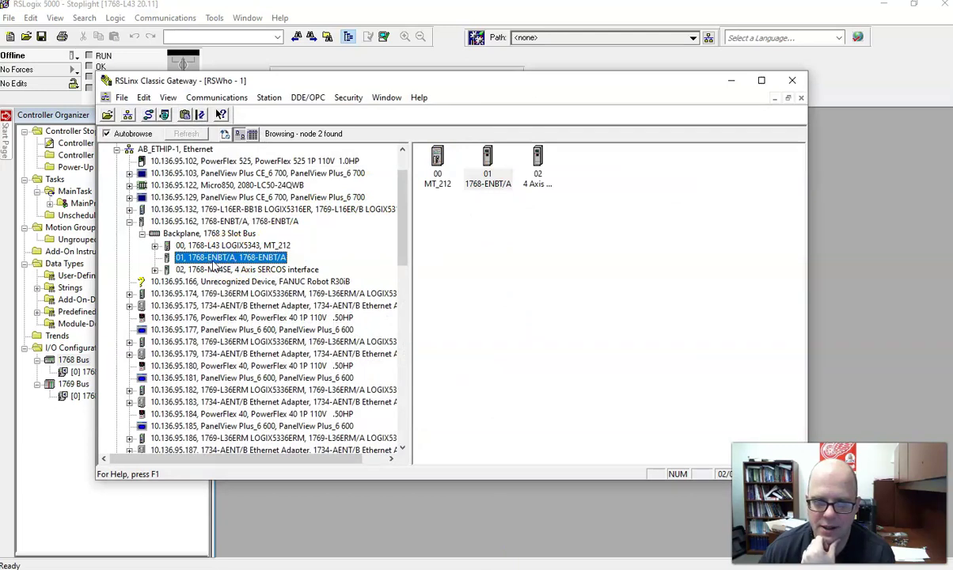
{"action": "left_click", "coordinate": [730, 80]}
{"action": "left_click", "coordinate": [326, 332]}
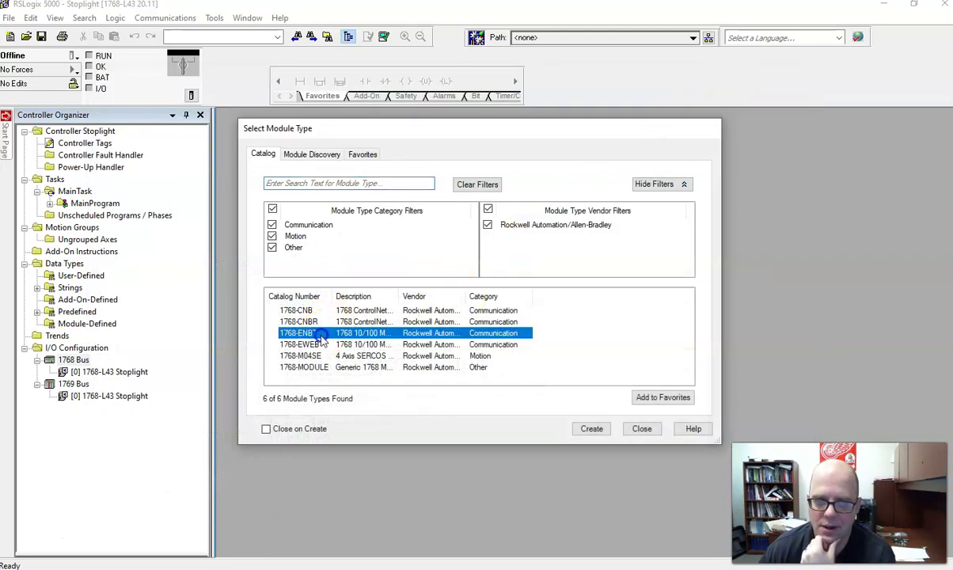
{"action": "left_click", "coordinate": [590, 429]}
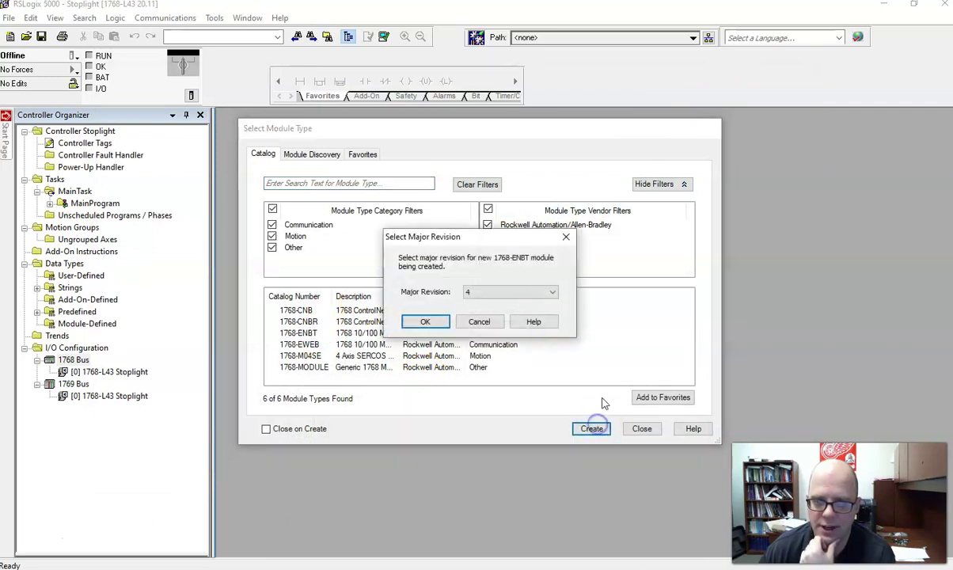
Step: Set the new 1768-ENBT module's major revision to 3
{"action": "left_click", "coordinate": [501, 293]}
{"action": "left_click", "coordinate": [501, 321]}
{"action": "left_click", "coordinate": [420, 322]}
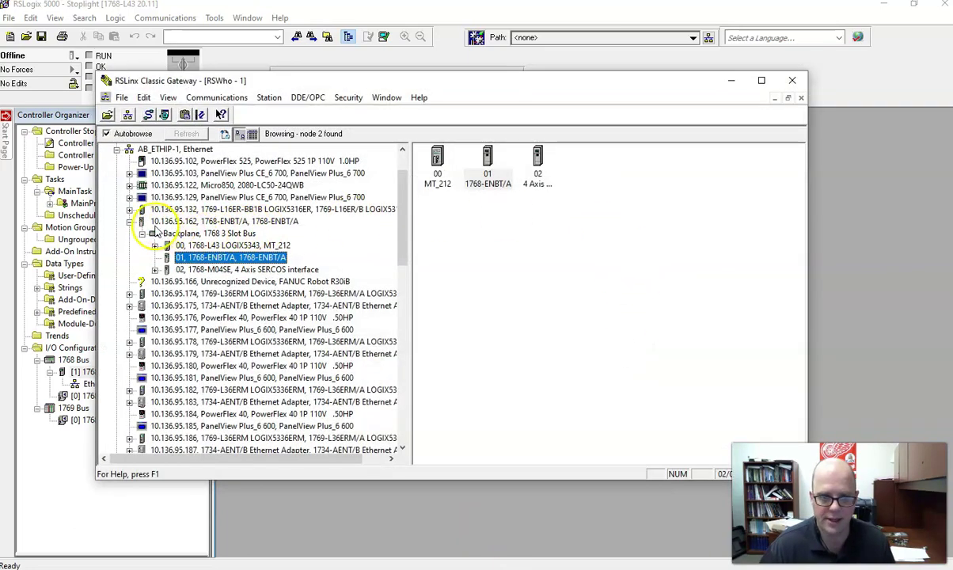
Step: Configure the module as ENET at IP 10.136.95.162 in slot 1, verifying the address in RSLinx
{"action": "left_click", "coordinate": [732, 83]}
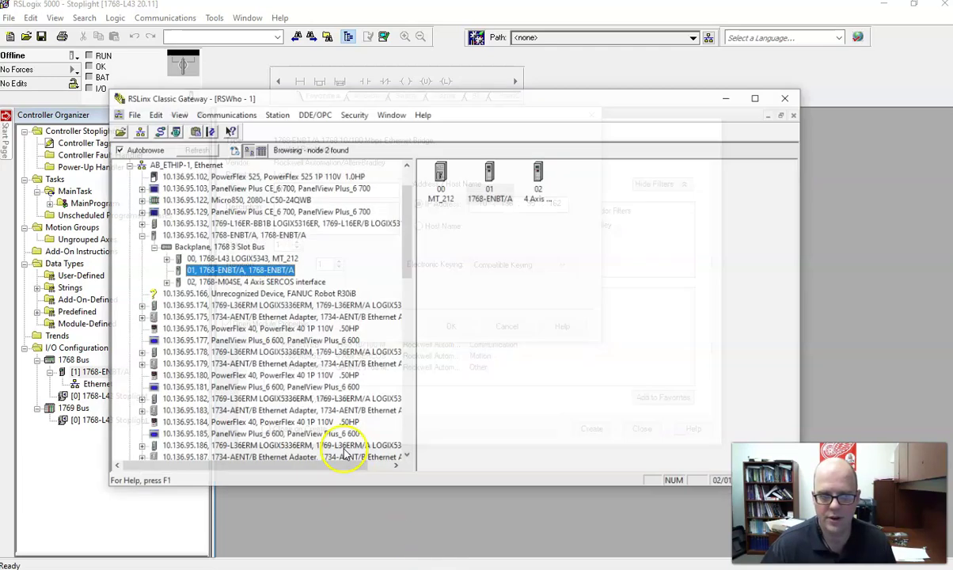
{"action": "left_click", "coordinate": [383, 568]}
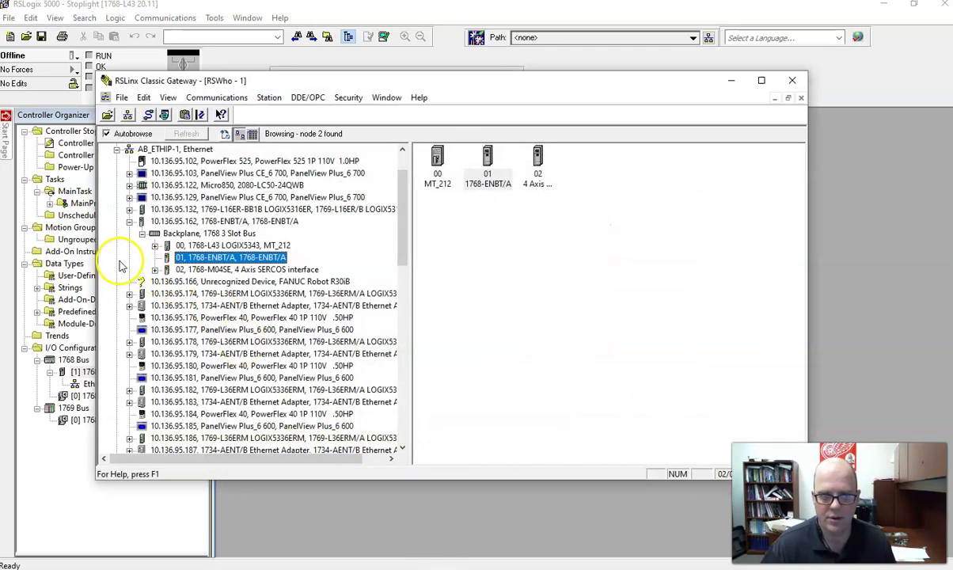
{"action": "left_click", "coordinate": [729, 80]}
{"action": "left_click", "coordinate": [451, 325]}
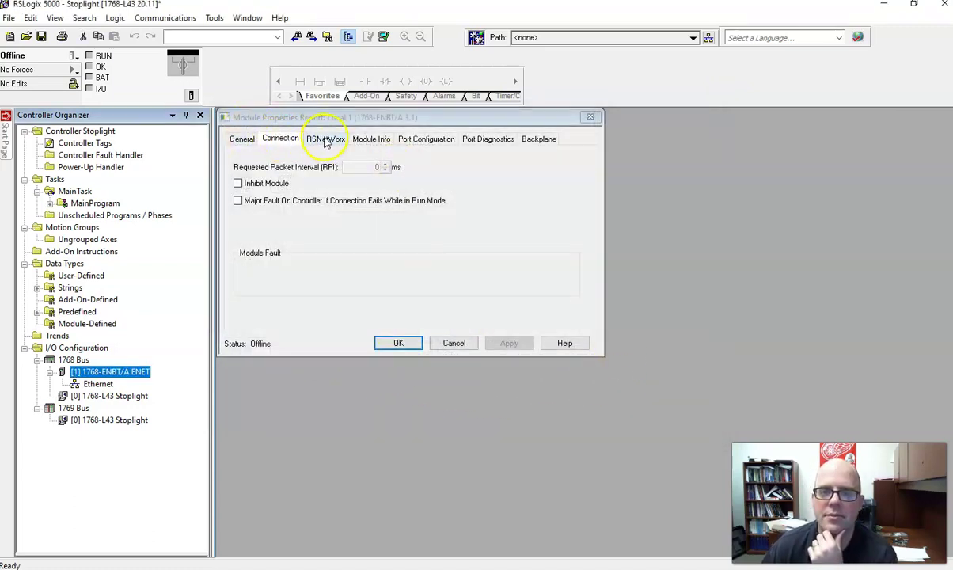
{"action": "left_click", "coordinate": [398, 342]}
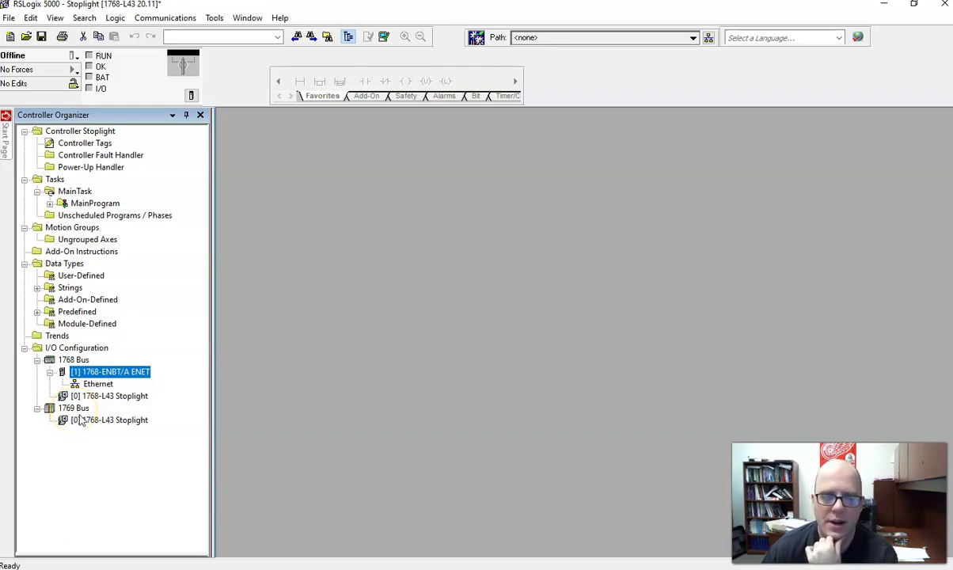
Step: Add a 1769-IQ16 input module to the 1769 Bus in slot 1
{"action": "right_click", "coordinate": [71, 408]}
{"action": "key", "text": "Escape"}
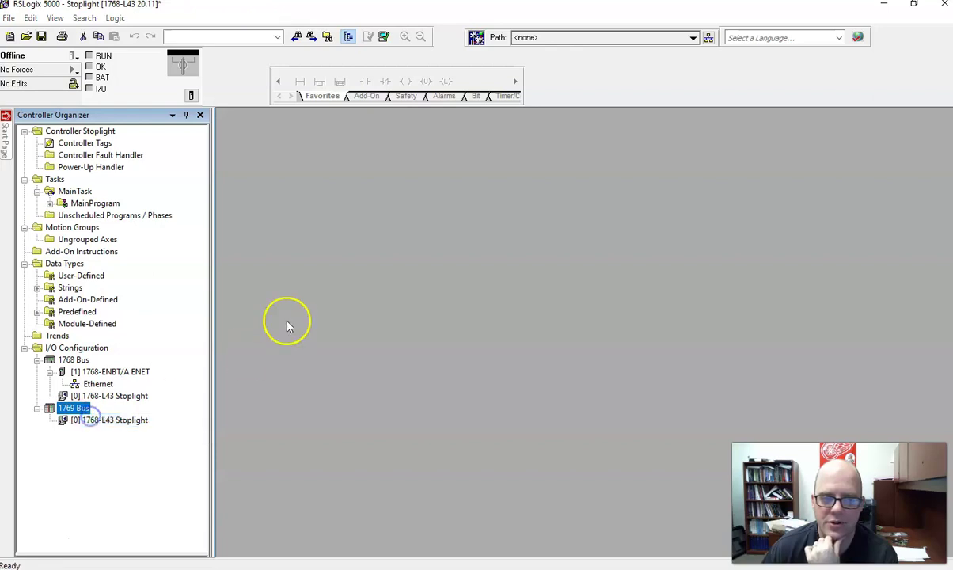
{"action": "left_click", "coordinate": [342, 188]}
{"action": "type", "text": "17"}
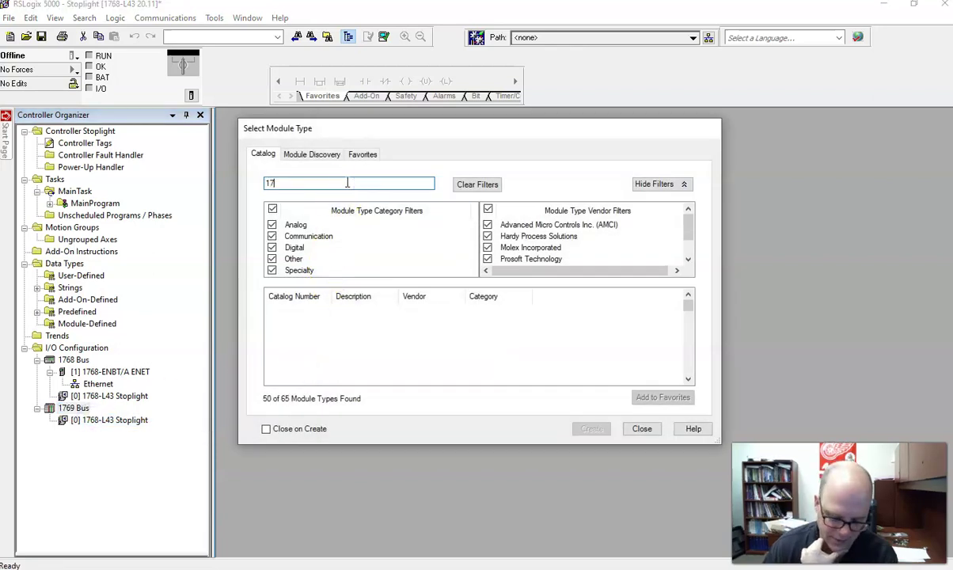
{"action": "type", "text": "69-ib"}
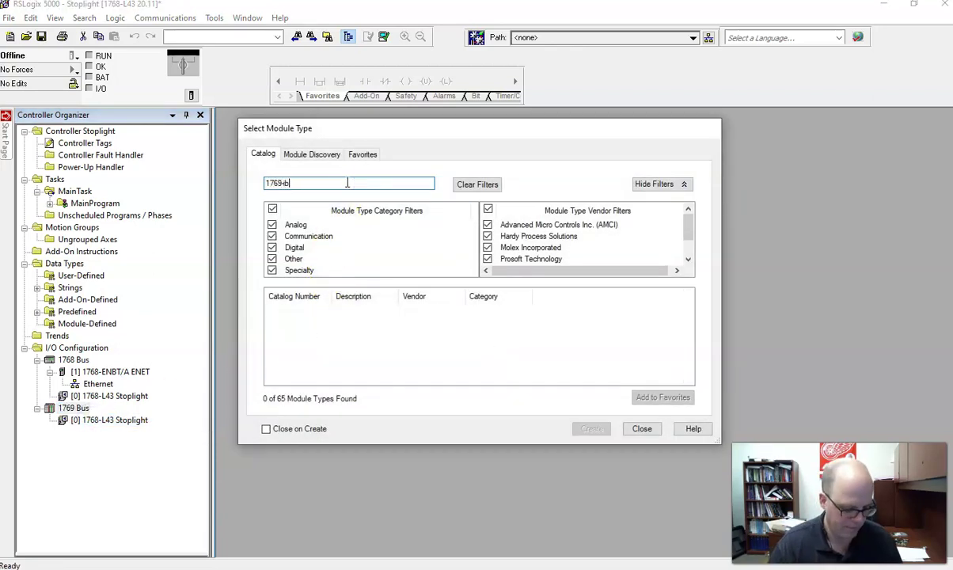
{"action": "key", "text": "BackSpace"}
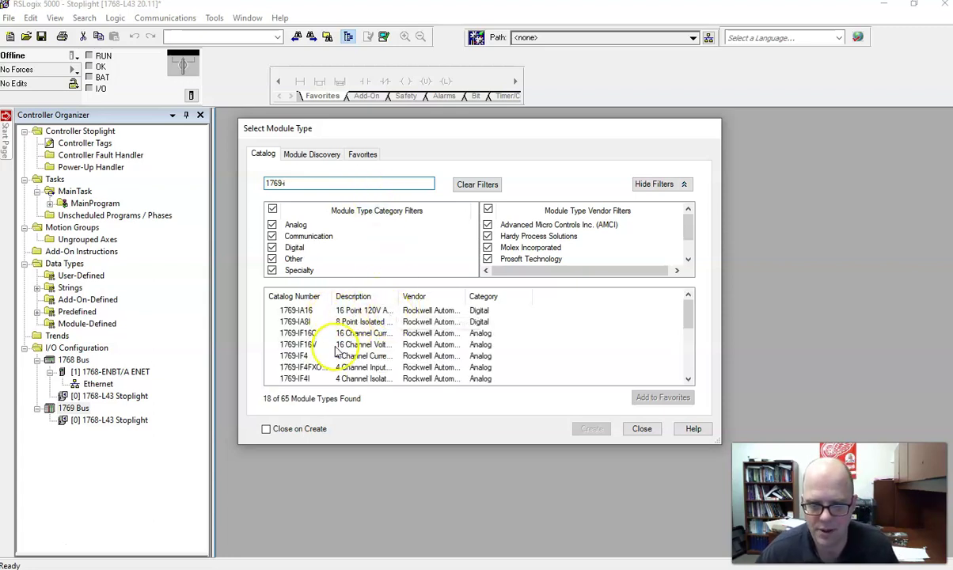
{"action": "scroll", "coordinate": [335, 361], "scroll_direction": "down", "scroll_amount": 2}
{"action": "scroll", "coordinate": [335, 364], "scroll_direction": "down", "scroll_amount": 1}
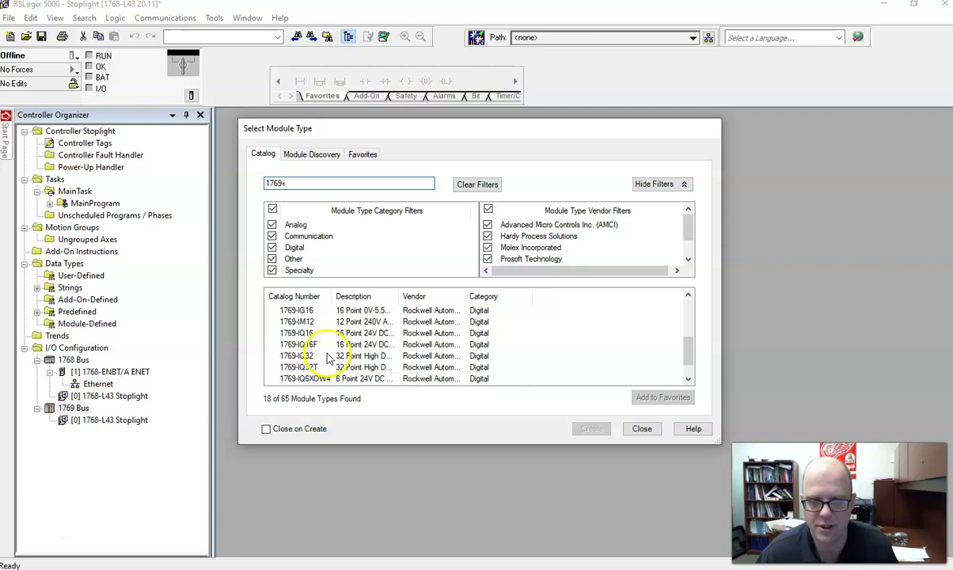
{"action": "left_click", "coordinate": [312, 333]}
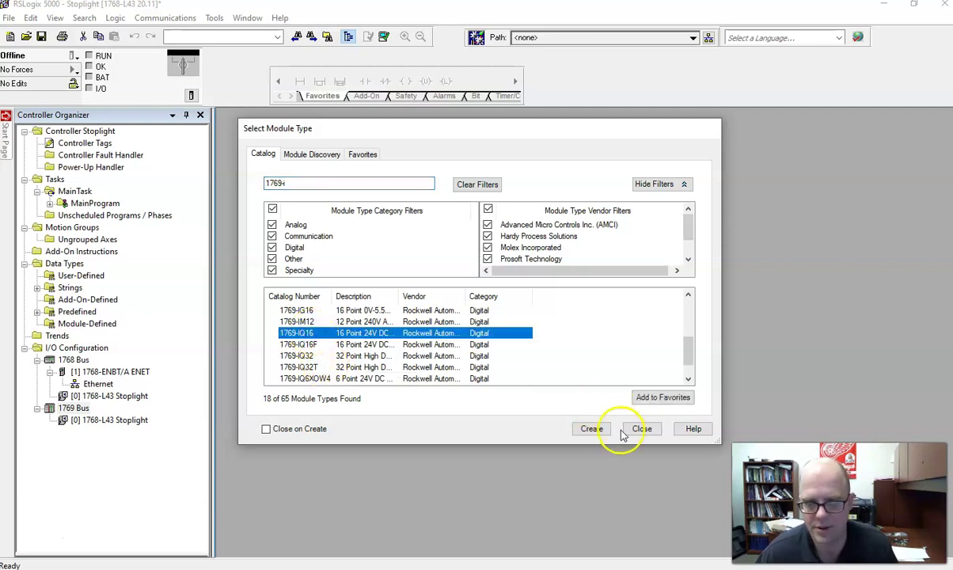
{"action": "left_click", "coordinate": [593, 429]}
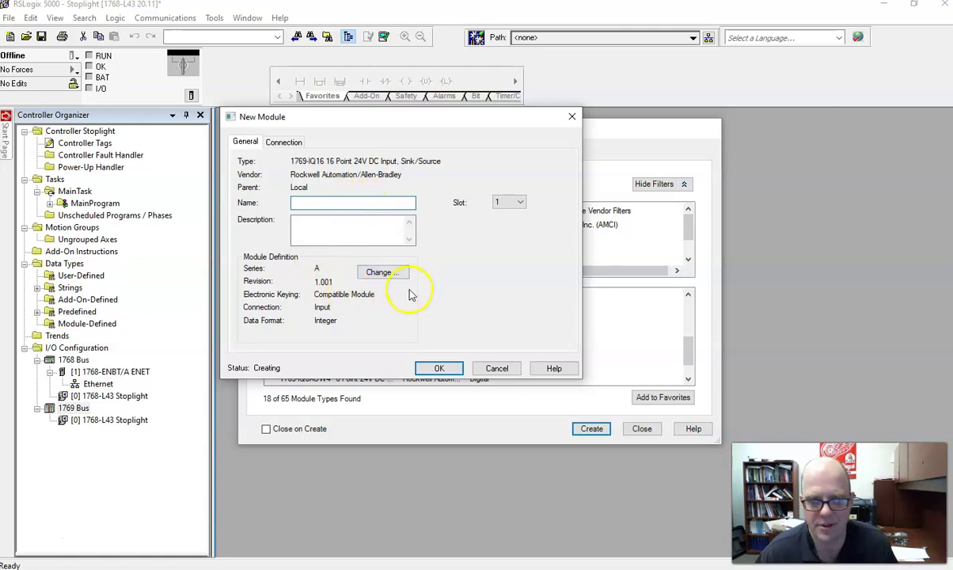
{"action": "left_click", "coordinate": [438, 369]}
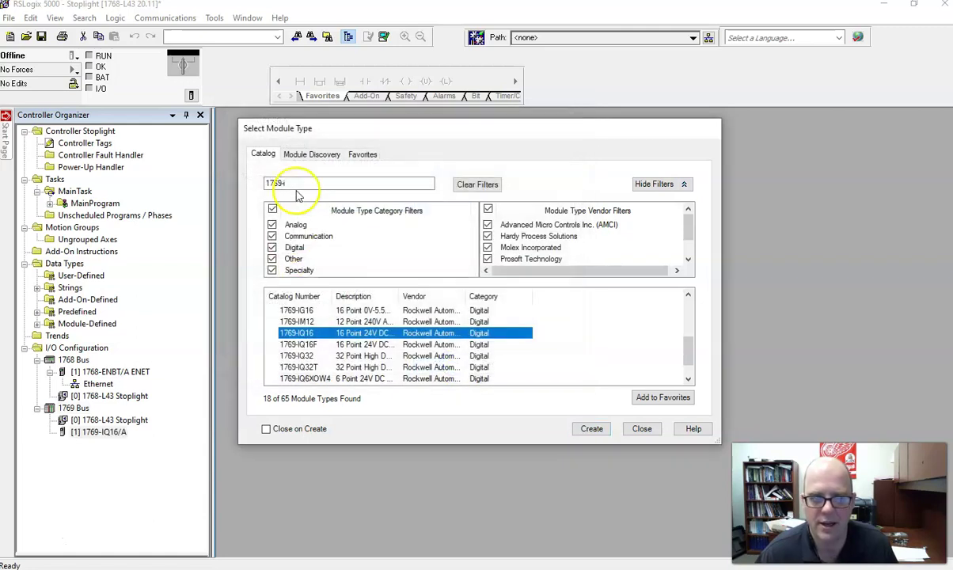
Step: Add a 1769-OB16 output module to the 1769 Bus in slot 2
{"action": "key", "text": "BackSpace"}
{"action": "type", "text": "o"}
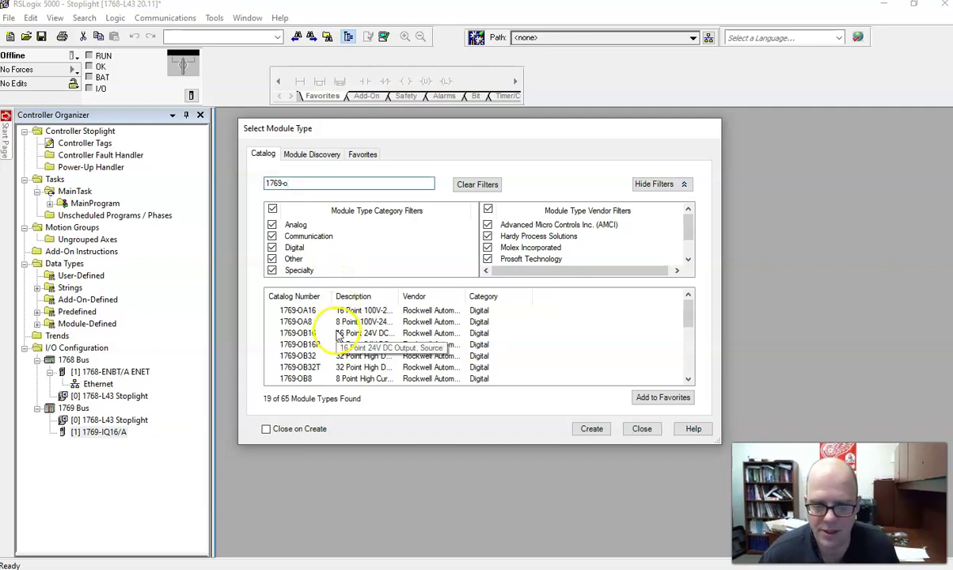
{"action": "left_click", "coordinate": [382, 334]}
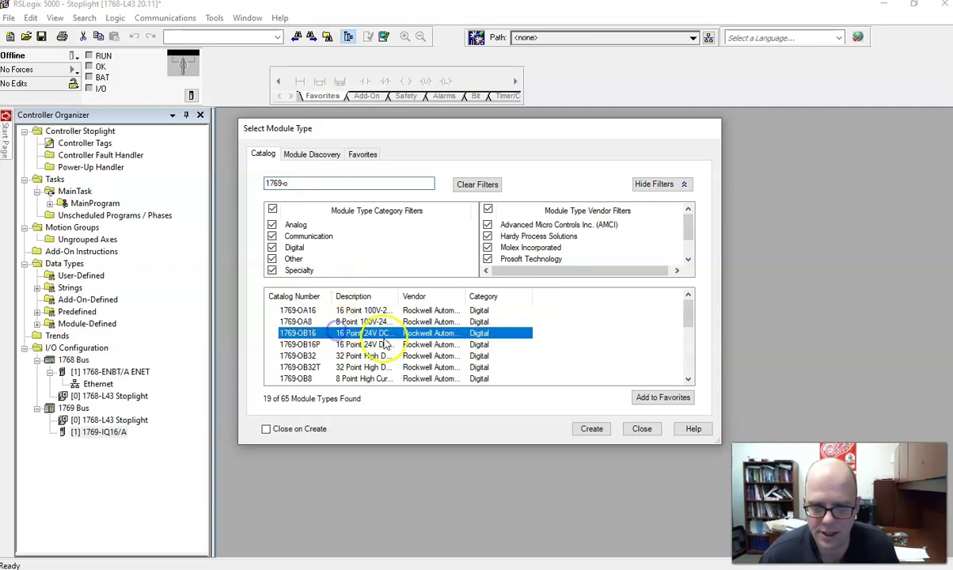
{"action": "left_click", "coordinate": [590, 429]}
{"action": "left_click", "coordinate": [441, 369]}
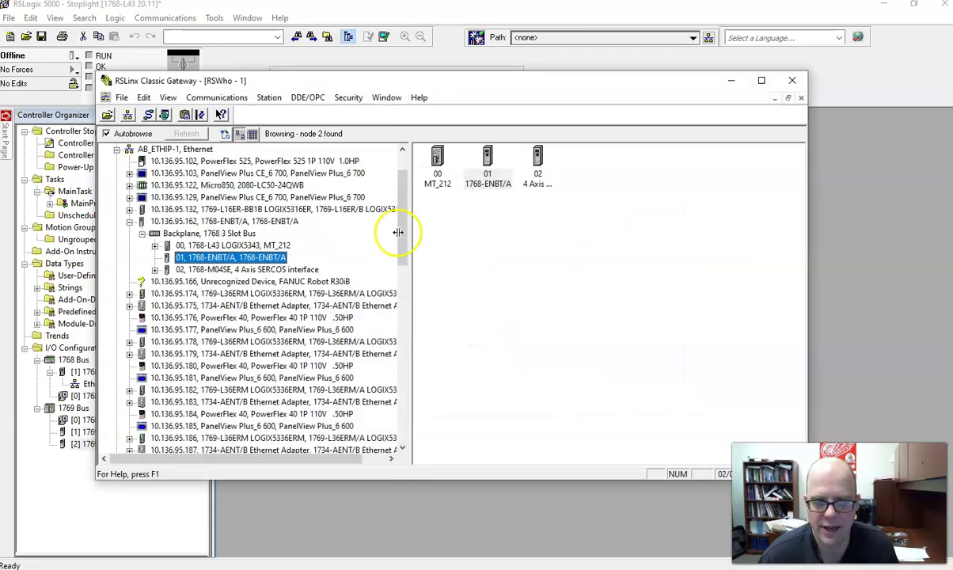
Step: Expand the 1768-L43's CompactBus in RSLinx to list its 1769 modules
{"action": "left_click", "coordinate": [141, 234]}
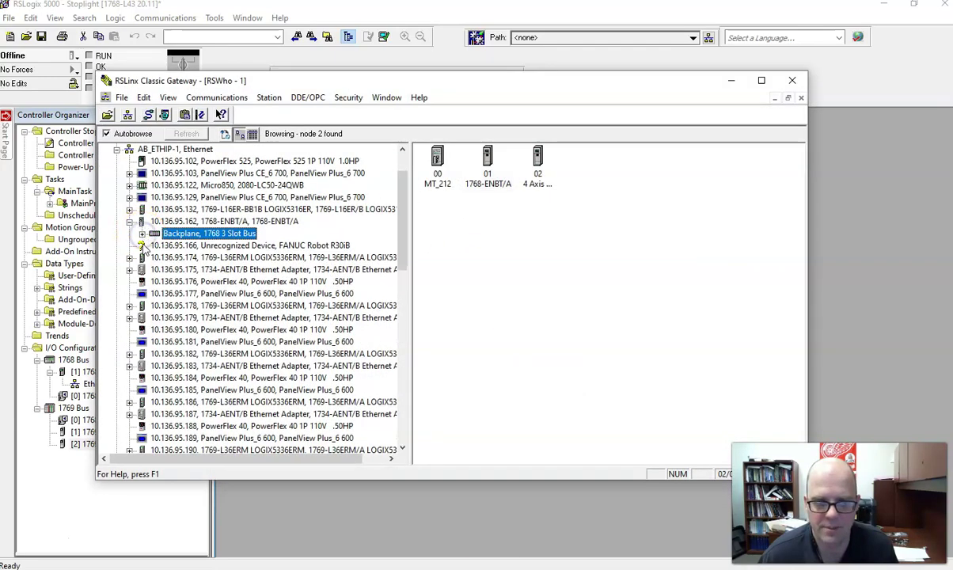
{"action": "left_click", "coordinate": [143, 234]}
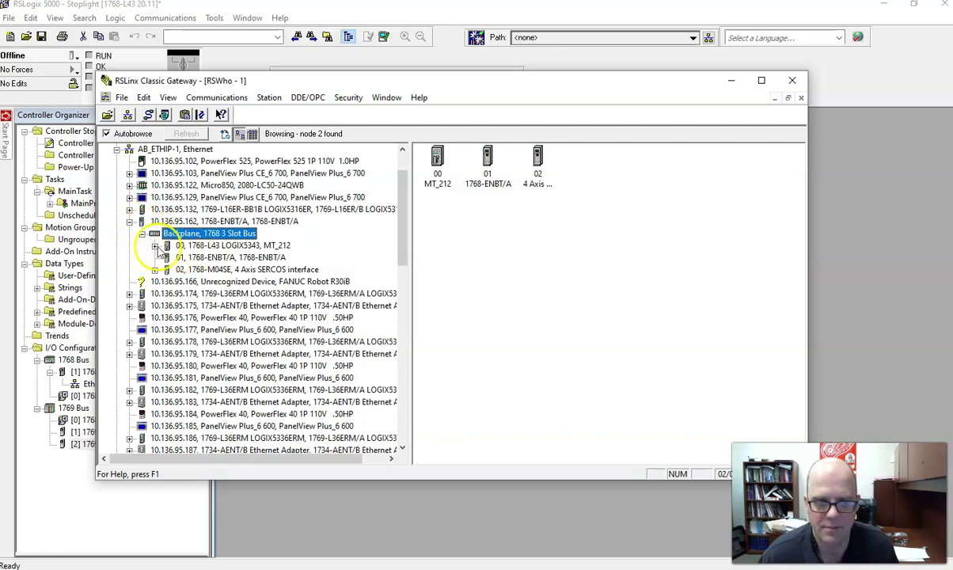
{"action": "left_click", "coordinate": [155, 245]}
{"action": "left_click", "coordinate": [168, 270]}
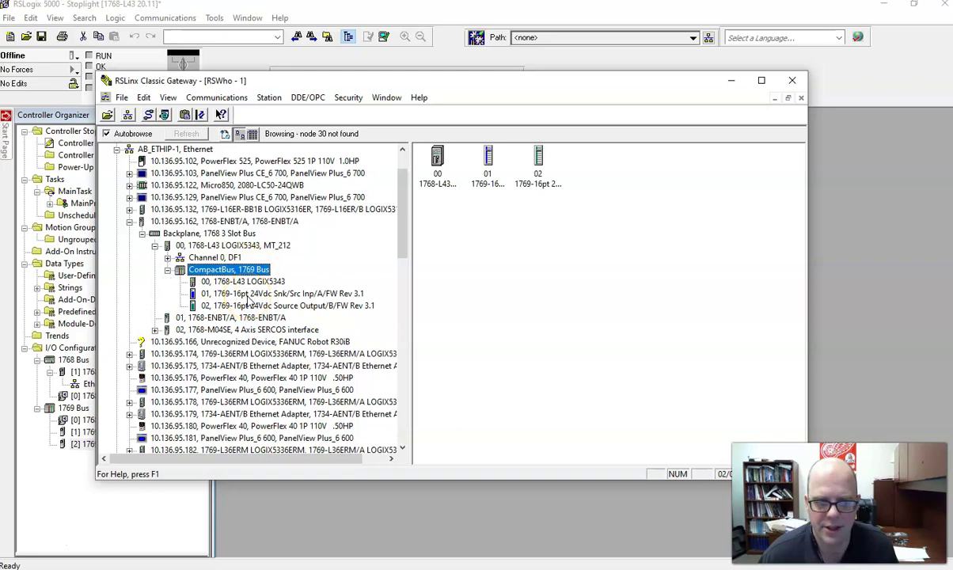
Step: Check the slot 01 input and slot 02 output modules' properties, both revision 3.001
{"action": "right_click", "coordinate": [248, 294]}
{"action": "left_click", "coordinate": [304, 372]}
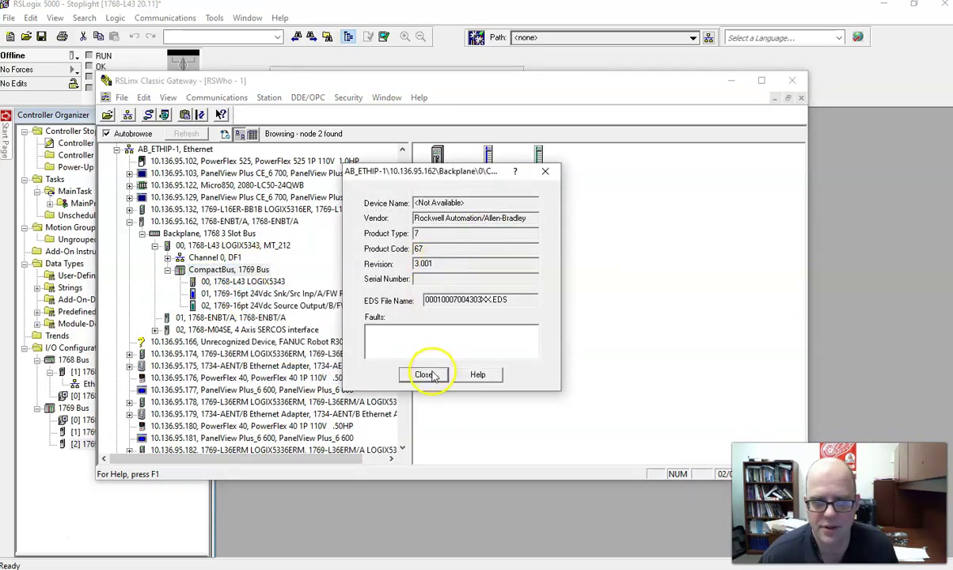
{"action": "left_click", "coordinate": [427, 375]}
{"action": "right_click", "coordinate": [309, 305]}
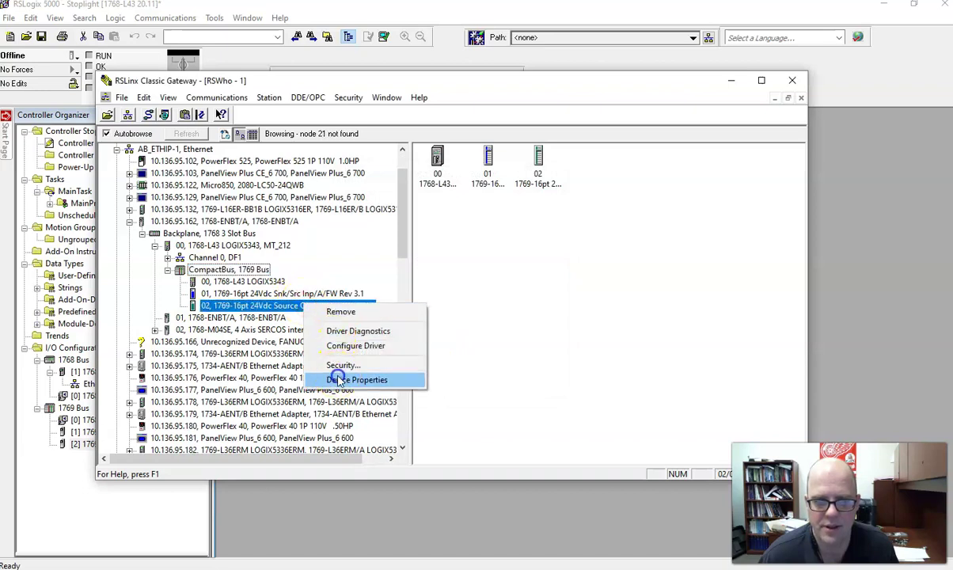
{"action": "left_click", "coordinate": [339, 380]}
{"action": "left_click", "coordinate": [423, 373]}
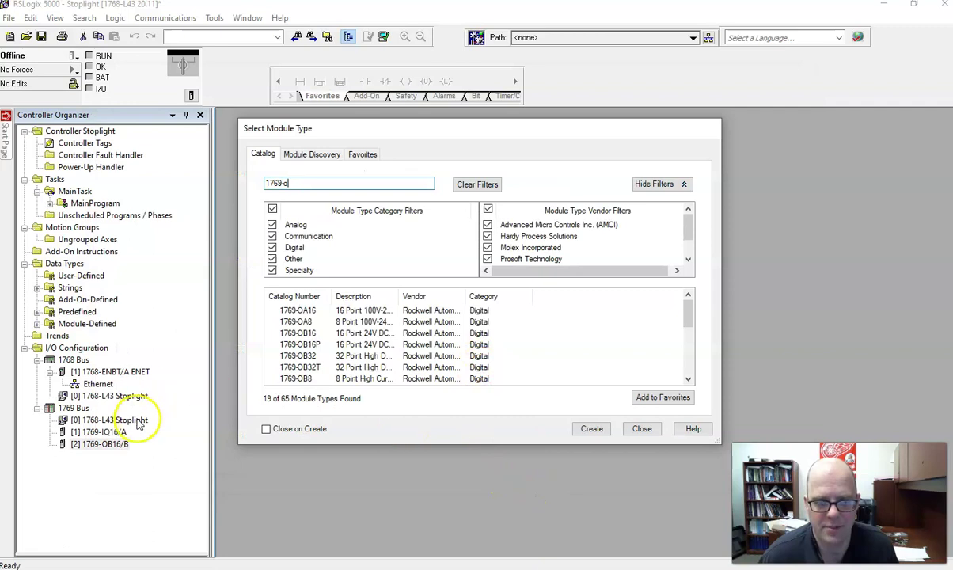
Step: Close module selection and change the 1769-IQ16/A slot 1 module definition to revision 3
{"action": "left_click", "coordinate": [646, 430]}
{"action": "right_click", "coordinate": [127, 431]}
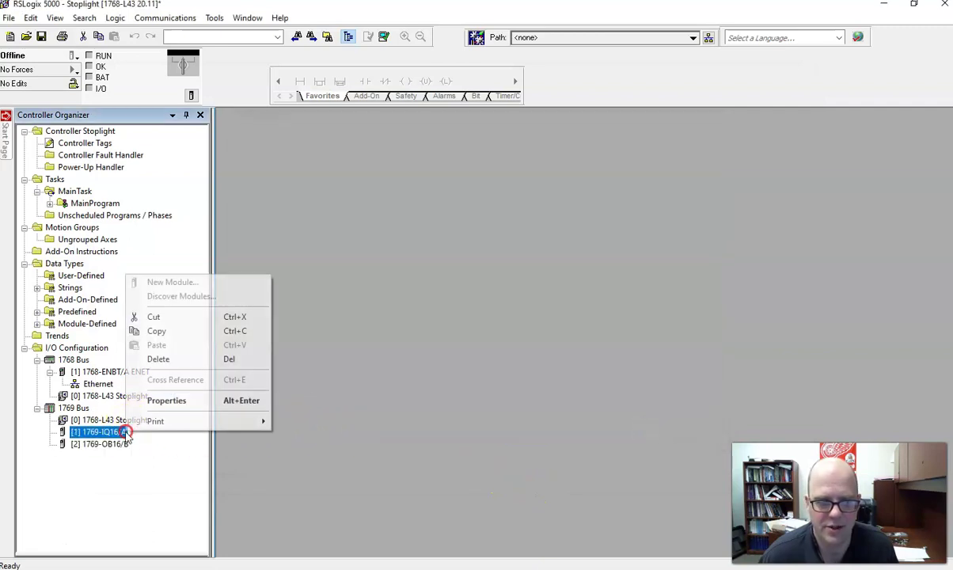
{"action": "left_click", "coordinate": [184, 402]}
{"action": "left_click", "coordinate": [383, 274]}
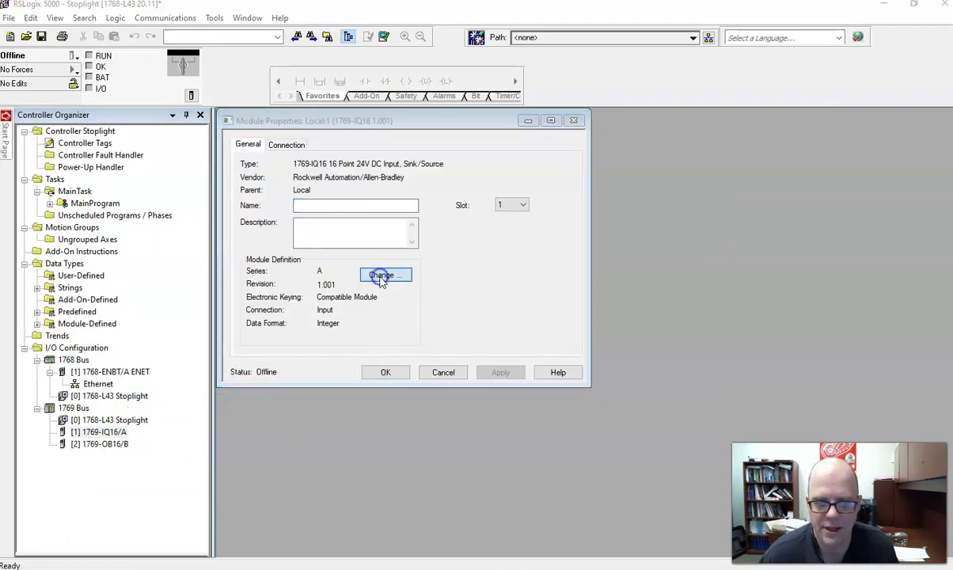
{"action": "left_click", "coordinate": [491, 243]}
{"action": "left_click", "coordinate": [473, 253]}
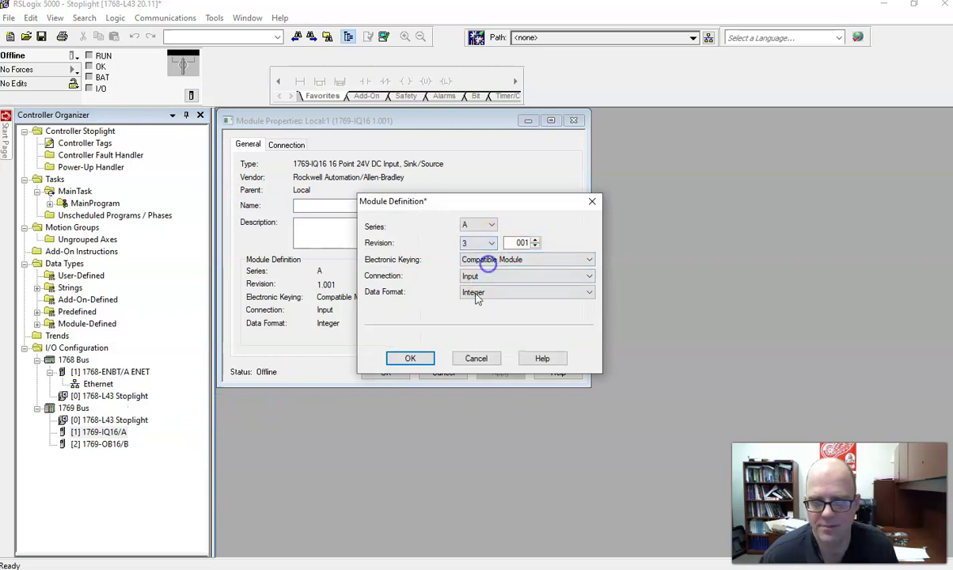
{"action": "left_click", "coordinate": [410, 358]}
{"action": "left_click", "coordinate": [439, 320]}
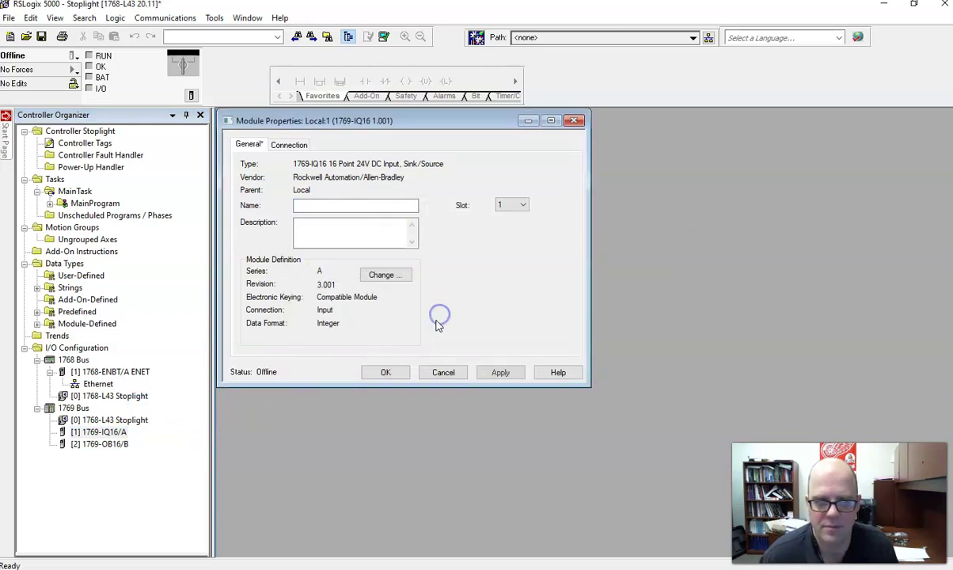
{"action": "left_click", "coordinate": [479, 374]}
{"action": "left_click", "coordinate": [387, 372]}
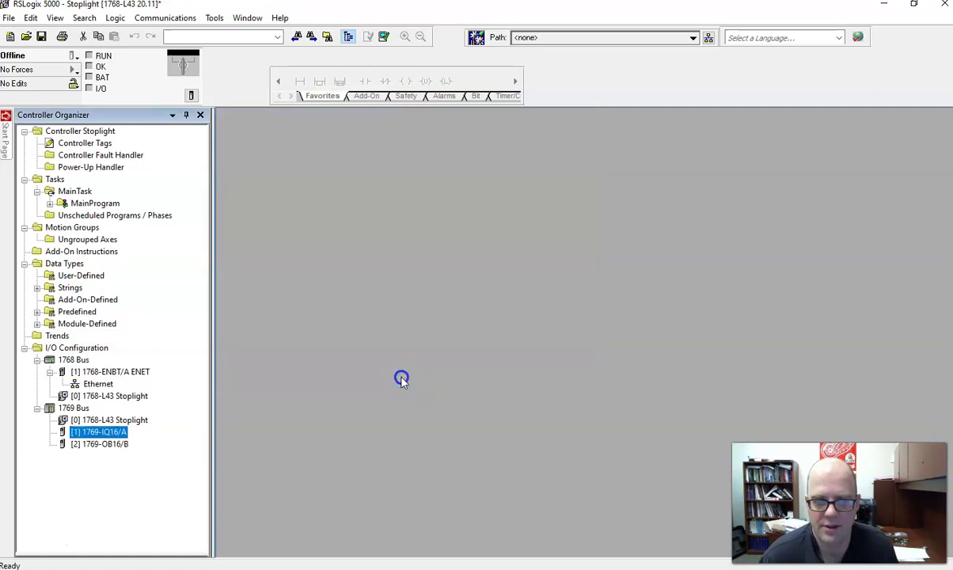
Step: Change the 1769-OB16/B slot 2 output module's major revision from 2 to 3 and apply
{"action": "left_click", "coordinate": [117, 444]}
{"action": "right_click", "coordinate": [118, 444]}
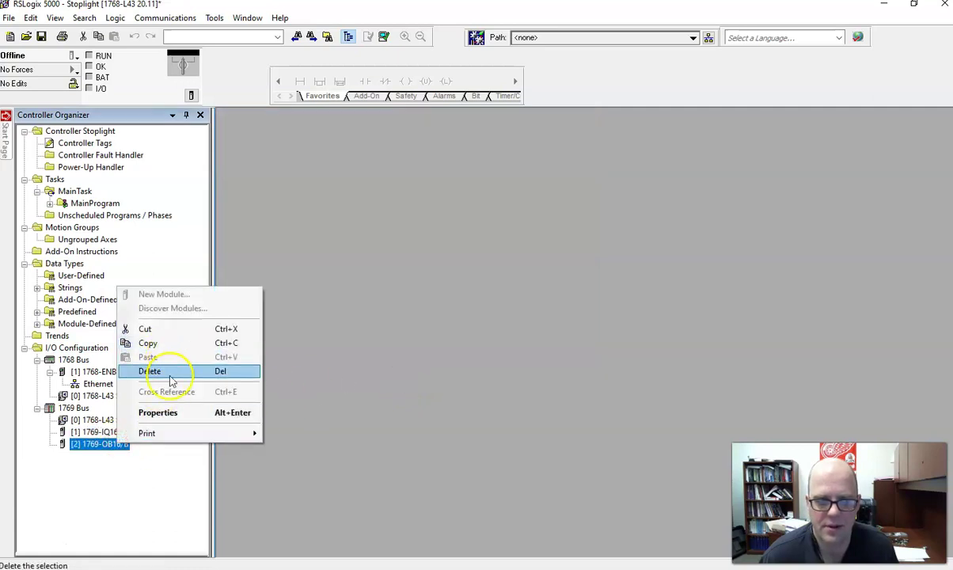
{"action": "left_click", "coordinate": [173, 411]}
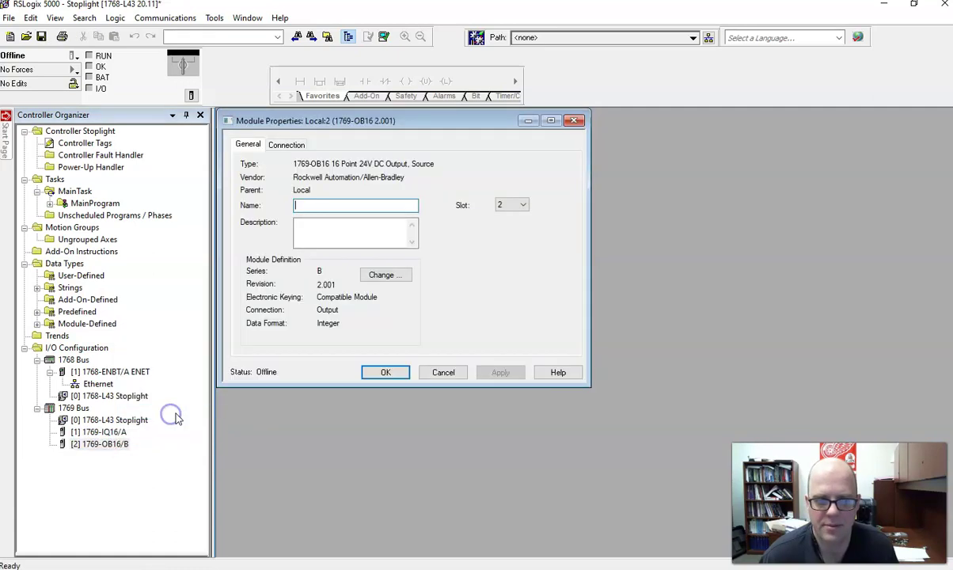
{"action": "left_click", "coordinate": [388, 275]}
{"action": "left_click", "coordinate": [487, 268]}
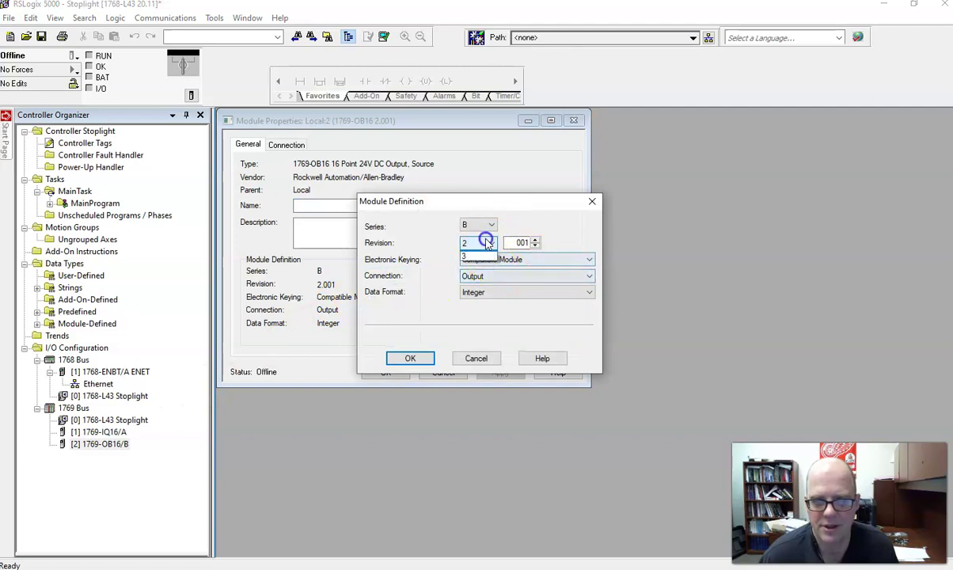
{"action": "left_click", "coordinate": [410, 357]}
{"action": "left_click", "coordinate": [449, 323]}
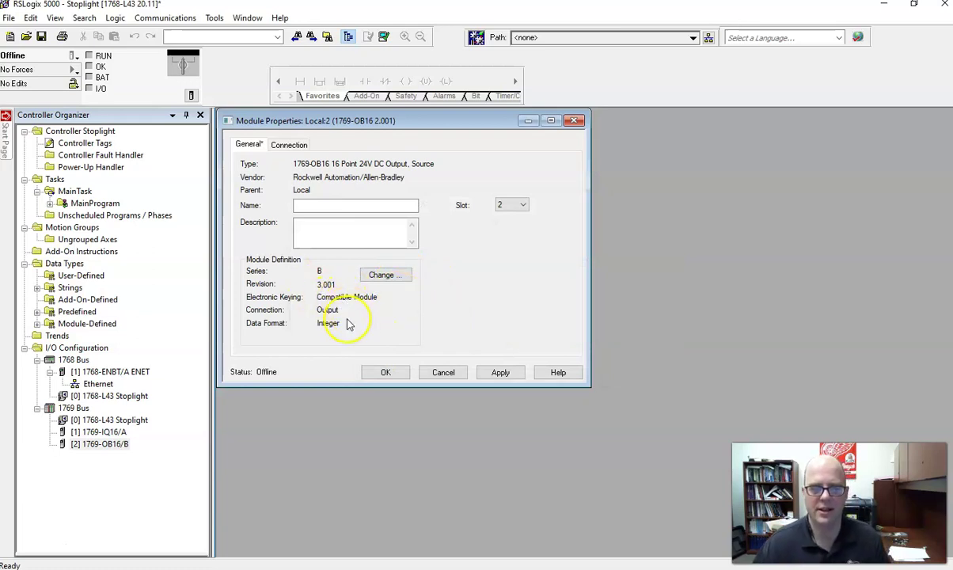
{"action": "left_click", "coordinate": [497, 372]}
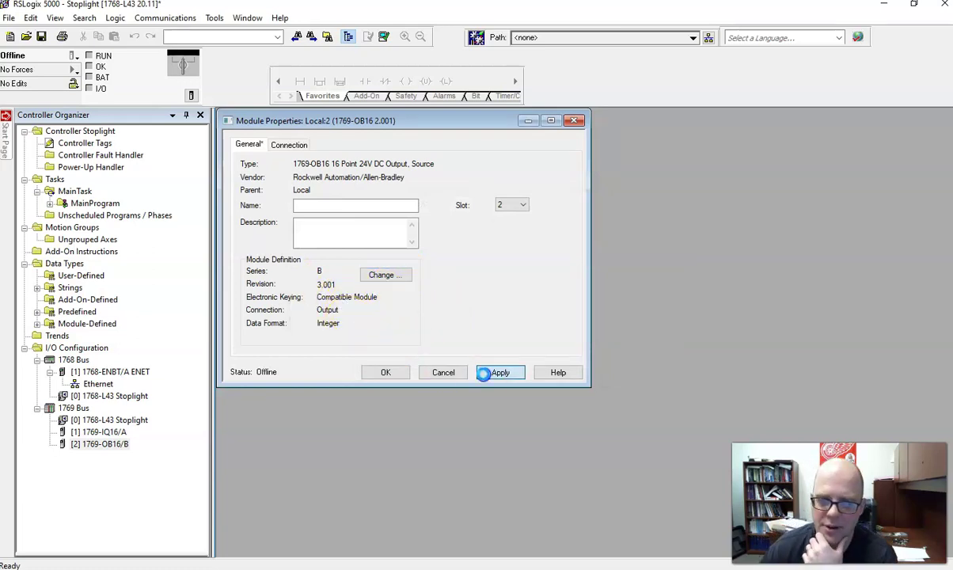
{"action": "left_click", "coordinate": [388, 373]}
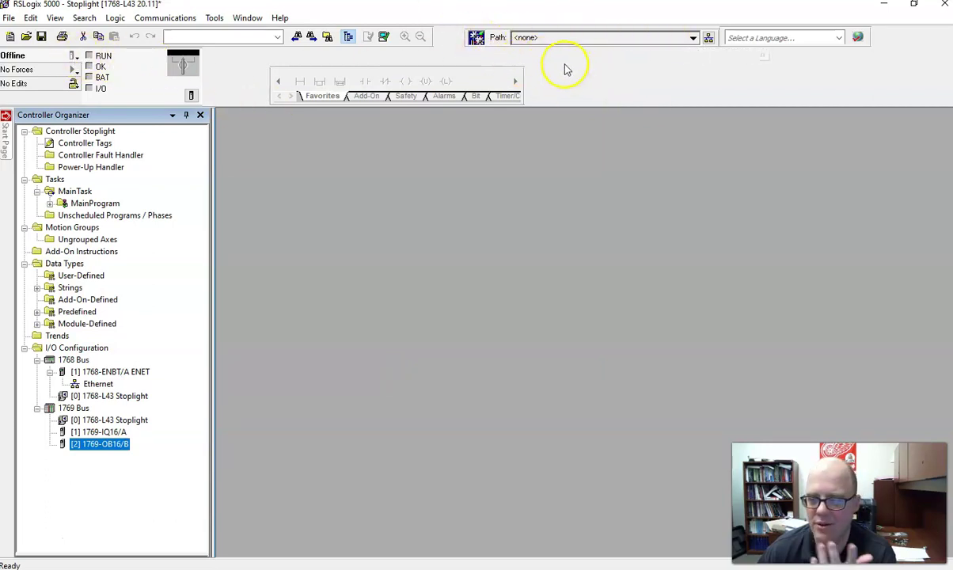
Step: Restore the factory toolbar layout from View > Toolbars
{"action": "left_click", "coordinate": [56, 17]}
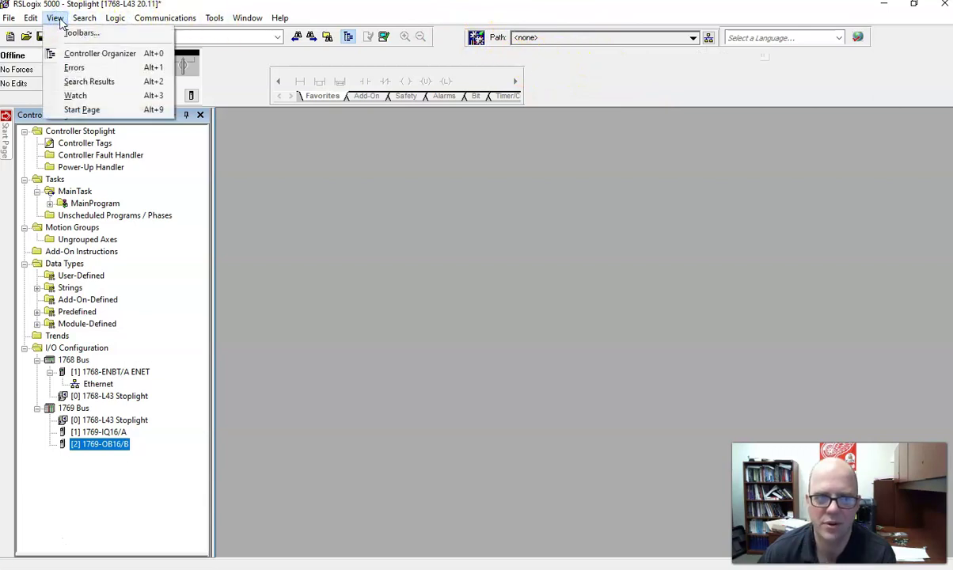
{"action": "left_click", "coordinate": [75, 32]}
{"action": "left_click", "coordinate": [483, 362]}
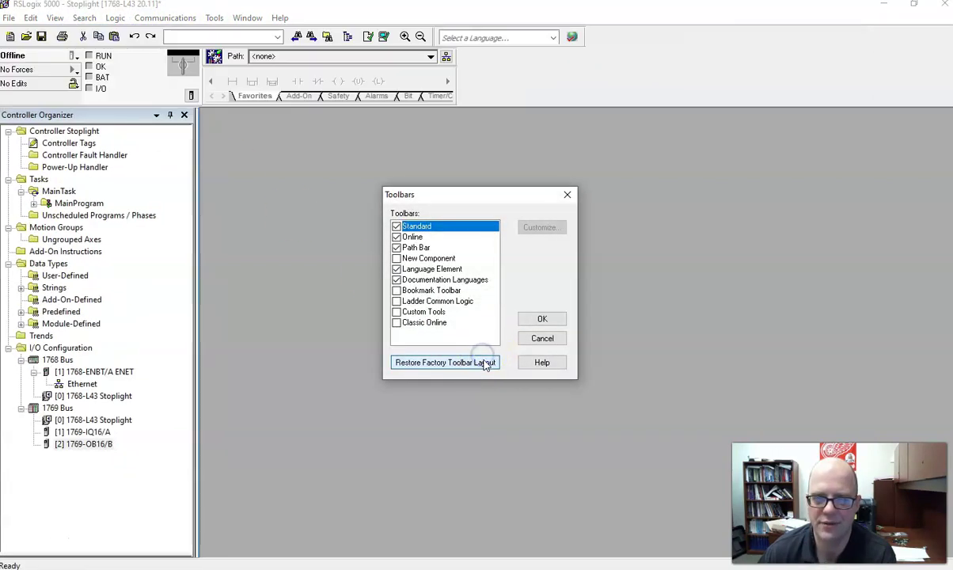
{"action": "left_click", "coordinate": [532, 321]}
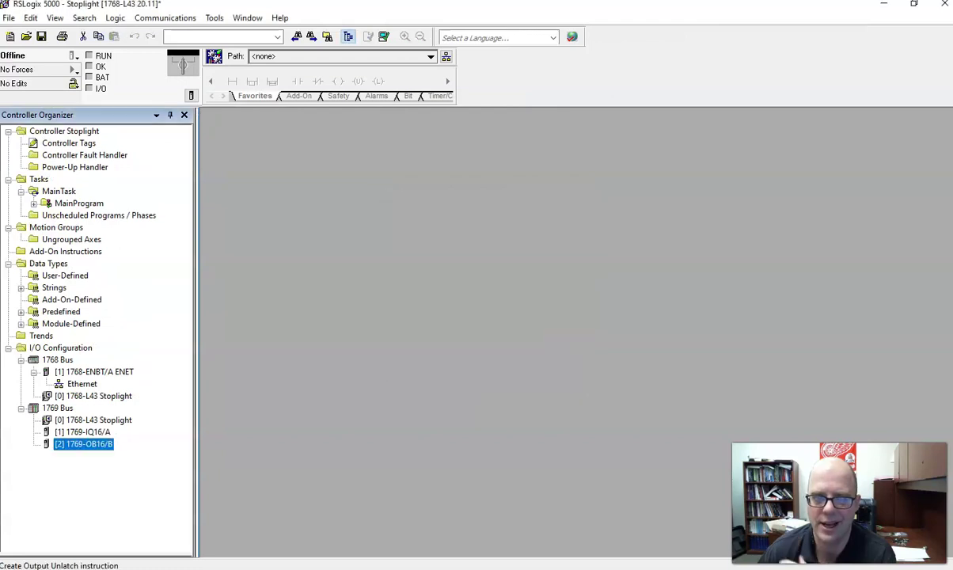
Step: Set the communication path to the 1768-L43 in slot 00 behind 10.136.95.162 via AB_ETHIP-1
{"action": "left_click", "coordinate": [447, 57]}
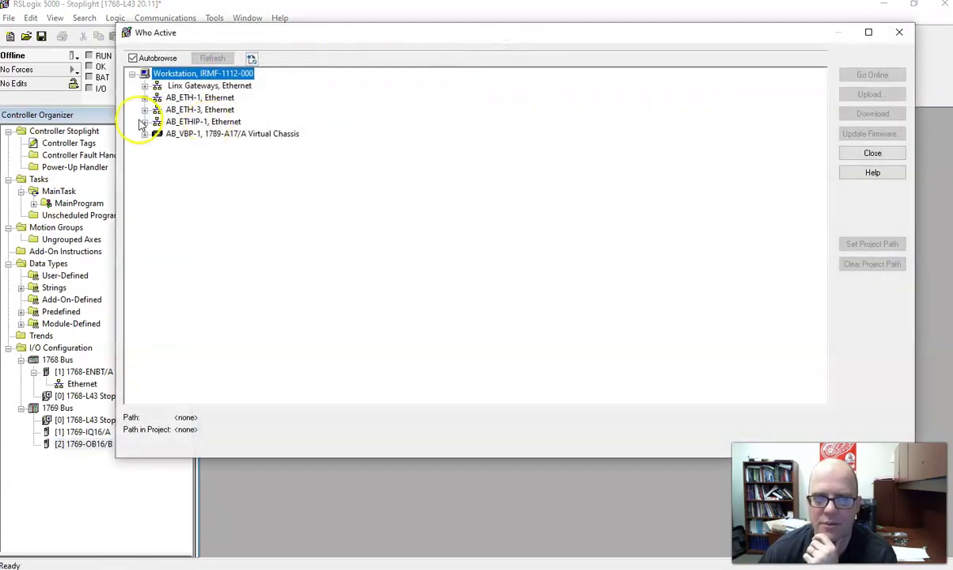
{"action": "left_click", "coordinate": [145, 123]}
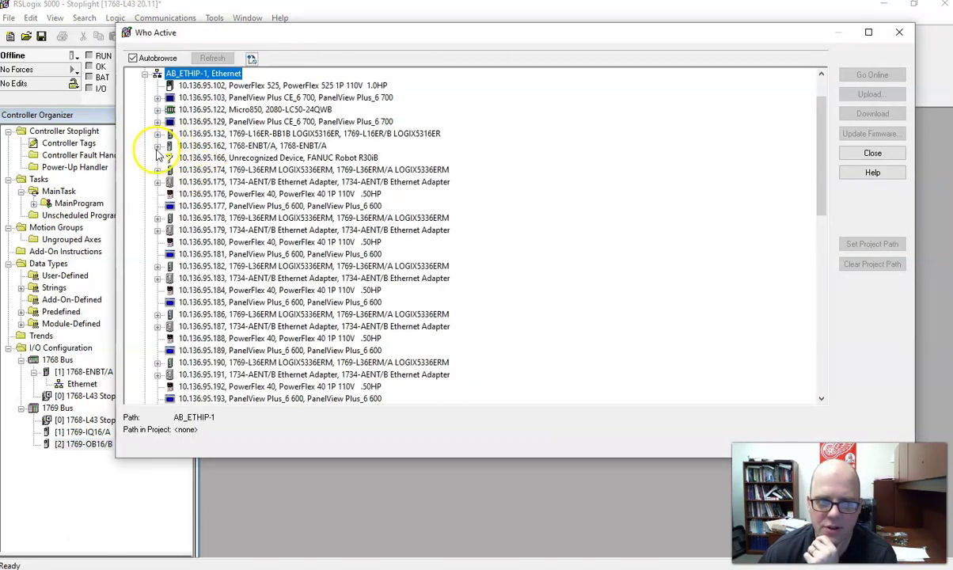
{"action": "left_click", "coordinate": [158, 147]}
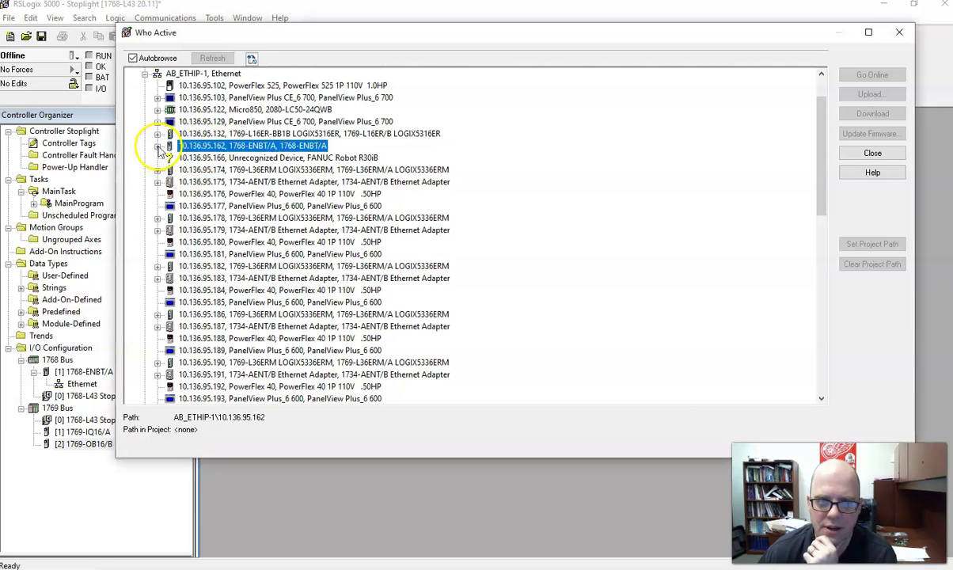
{"action": "left_click", "coordinate": [170, 157]}
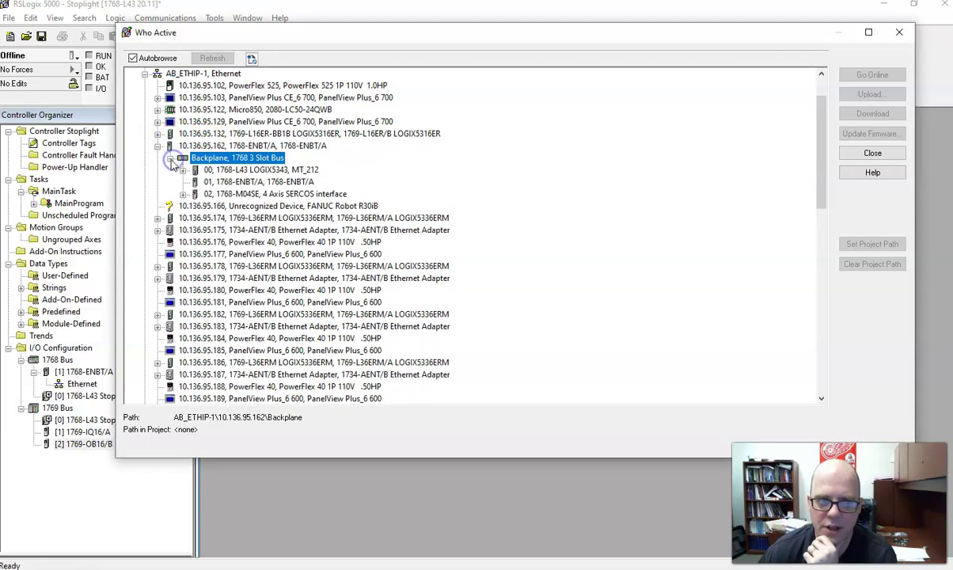
{"action": "left_click", "coordinate": [245, 170]}
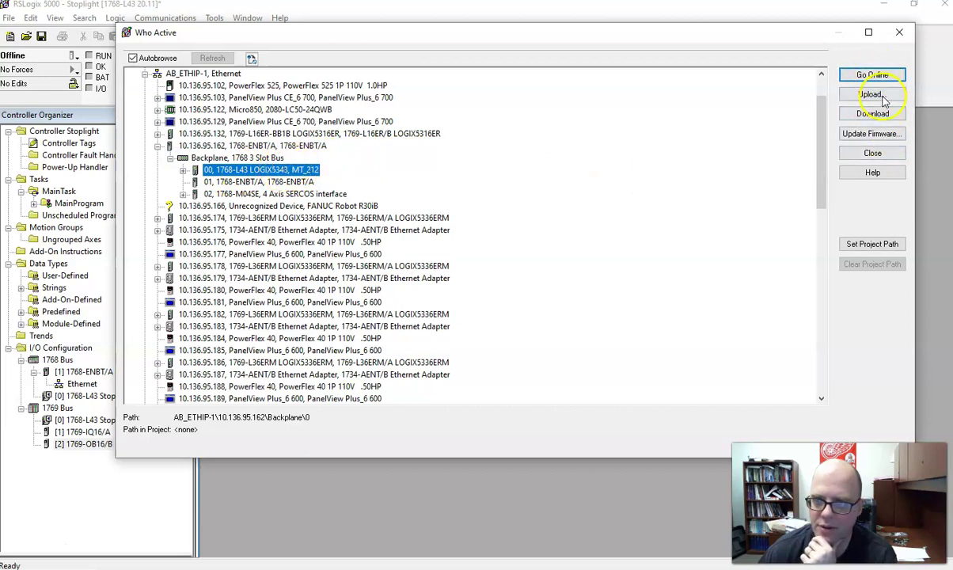
Step: Download the Stoplight project to the controller and return it to Remote Run
{"action": "left_click", "coordinate": [871, 119]}
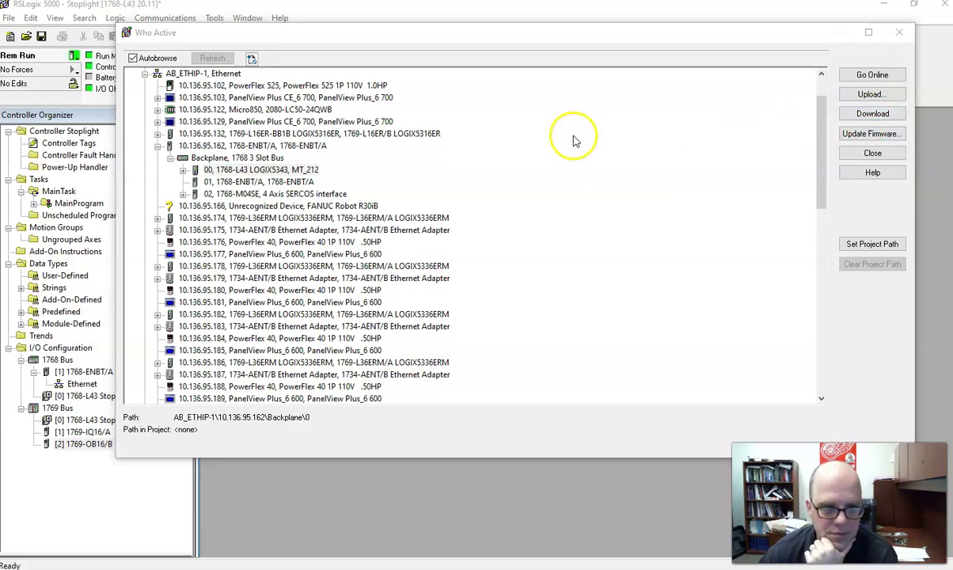
{"action": "left_click", "coordinate": [453, 357]}
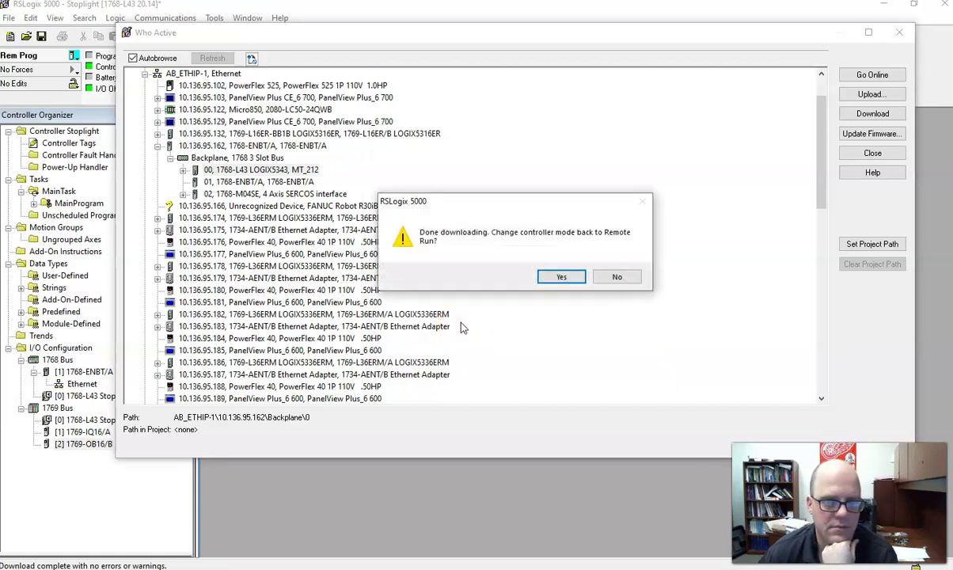
{"action": "left_click", "coordinate": [561, 277]}
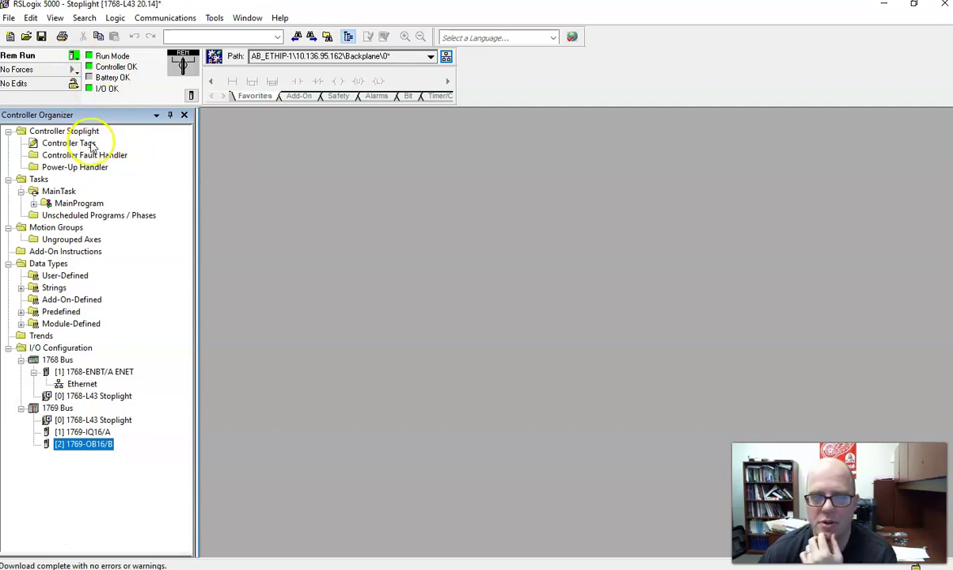
Step: Open Controller Tags, expand Local:1:I.Data into its input bits, and widen the Name column
{"action": "double_click", "coordinate": [73, 143]}
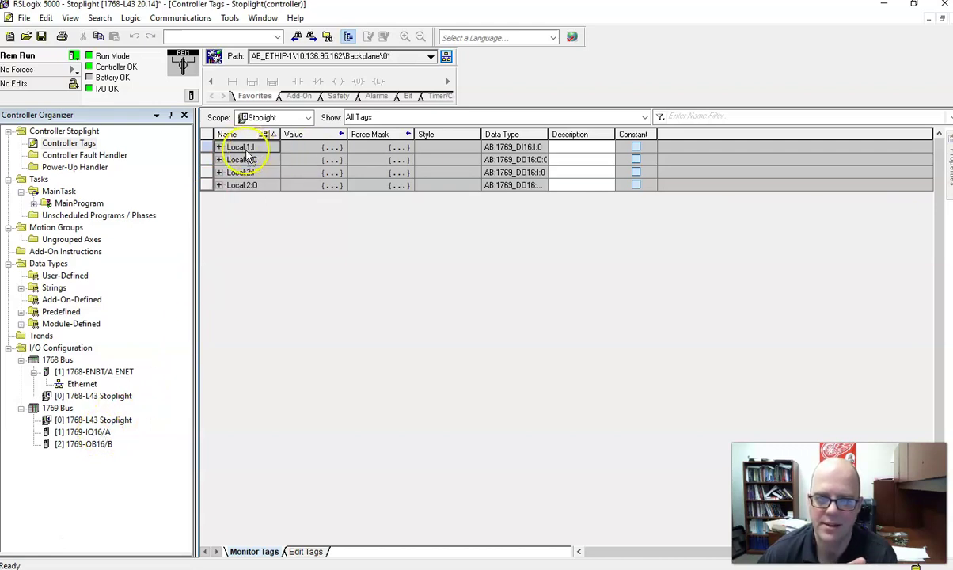
{"action": "left_click", "coordinate": [219, 148]}
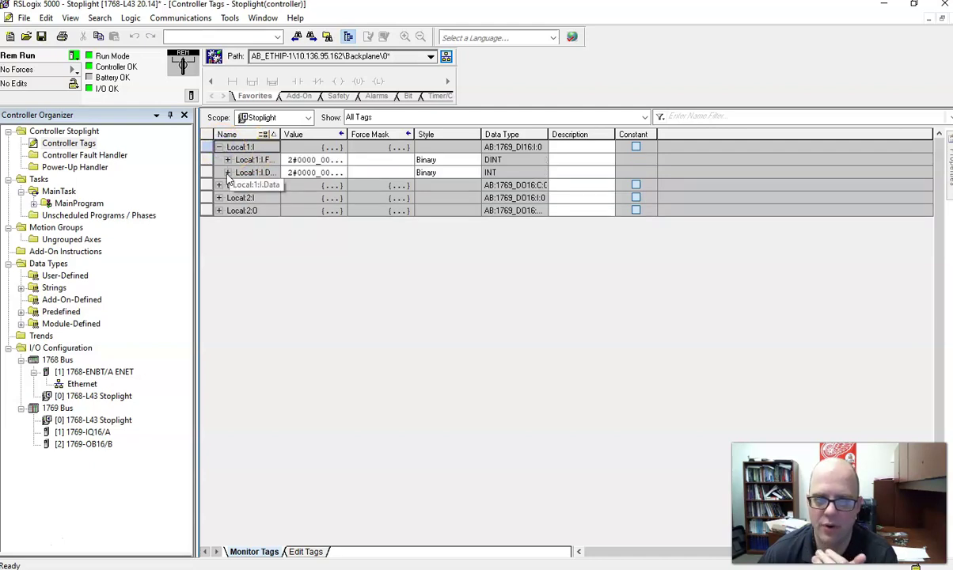
{"action": "left_click", "coordinate": [227, 173]}
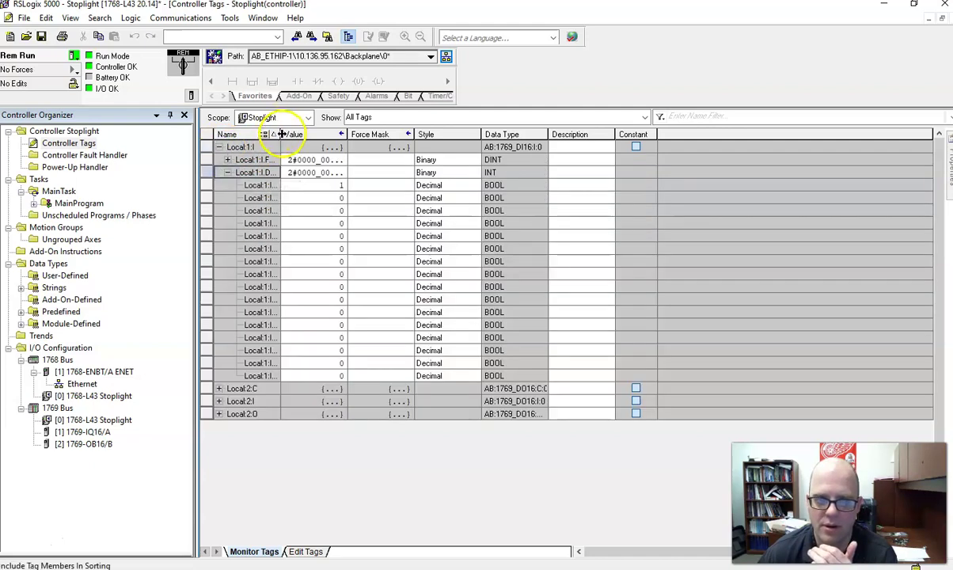
{"action": "left_click_drag", "start_coordinate": [281, 134], "coordinate": [344, 134]}
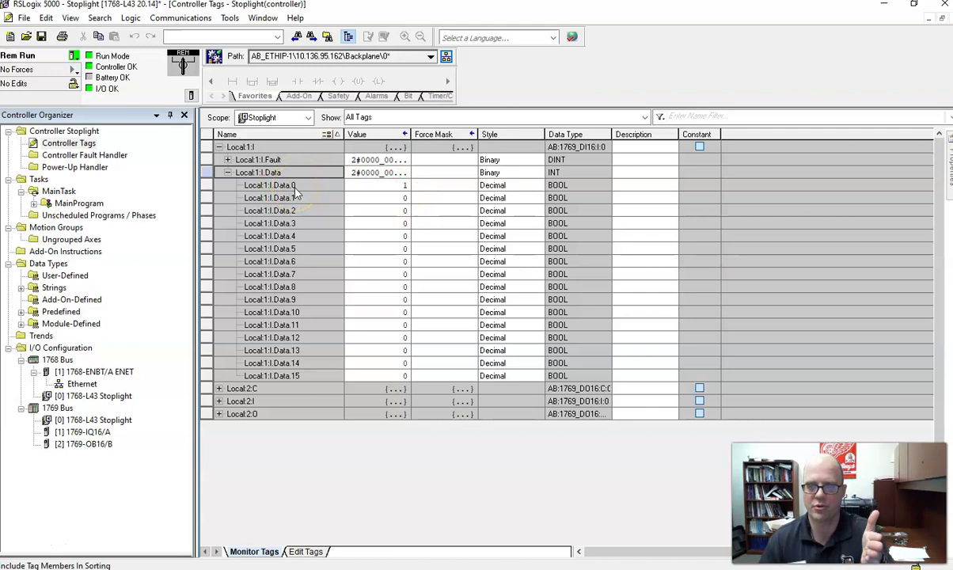
Step: Expand Local:2:O.Data and set output bits Data.0 through Data.4 to 1
{"action": "left_click", "coordinate": [220, 414]}
{"action": "left_click", "coordinate": [227, 427]}
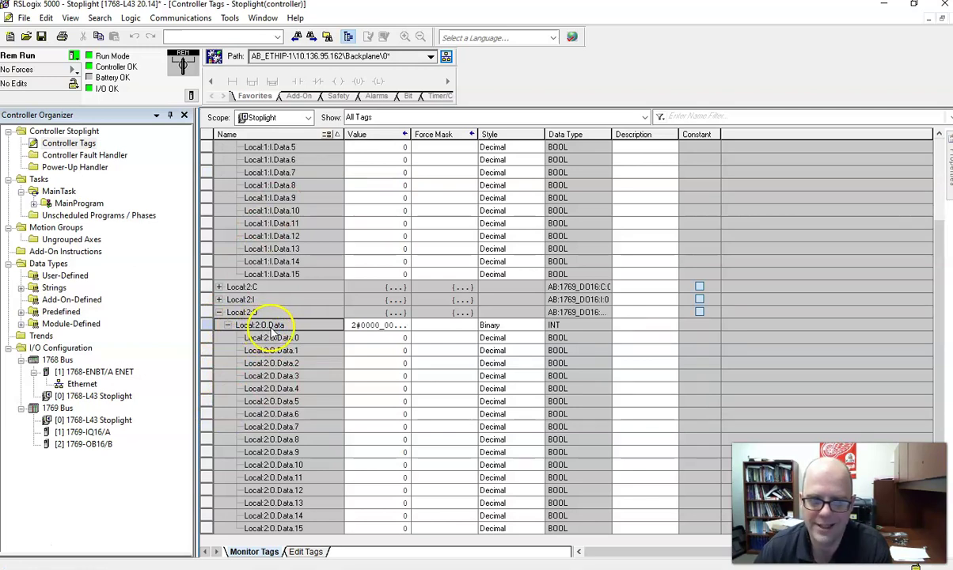
{"action": "left_click", "coordinate": [385, 337]}
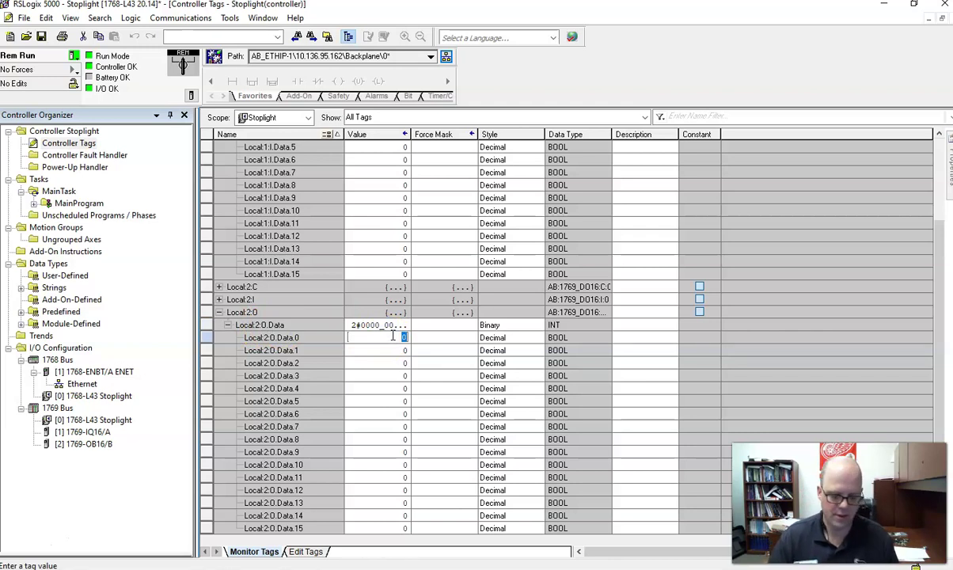
{"action": "type", "text": "1"}
{"action": "key", "text": "Return"}
{"action": "type", "text": "1"}
{"action": "key", "text": "Return"}
{"action": "type", "text": "1"}
{"action": "key", "text": "Return"}
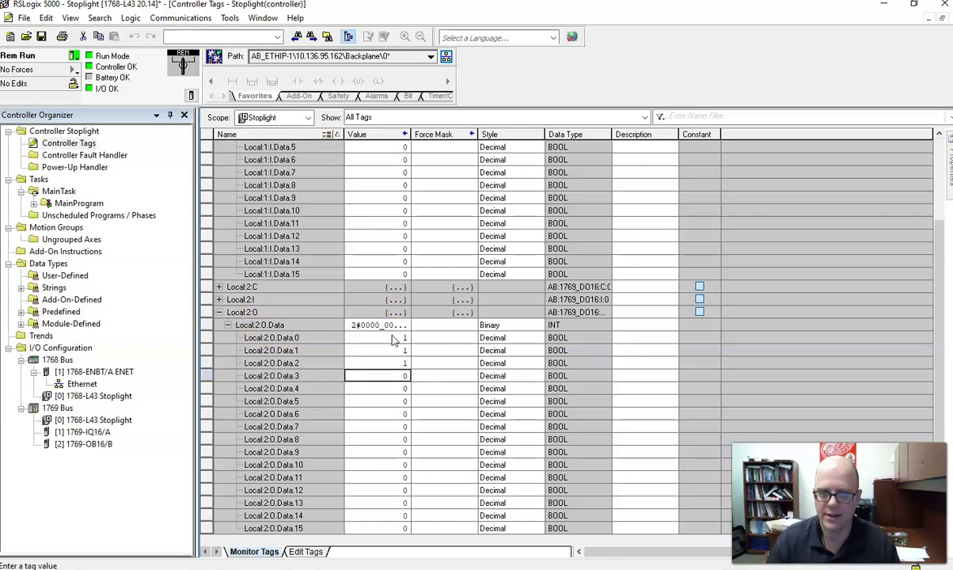
{"action": "key", "text": "Return"}
{"action": "type", "text": "1"}
{"action": "key", "text": "Up"}
{"action": "type", "text": "1"}
{"action": "key", "text": "Return"}
{"action": "key", "text": "Return"}
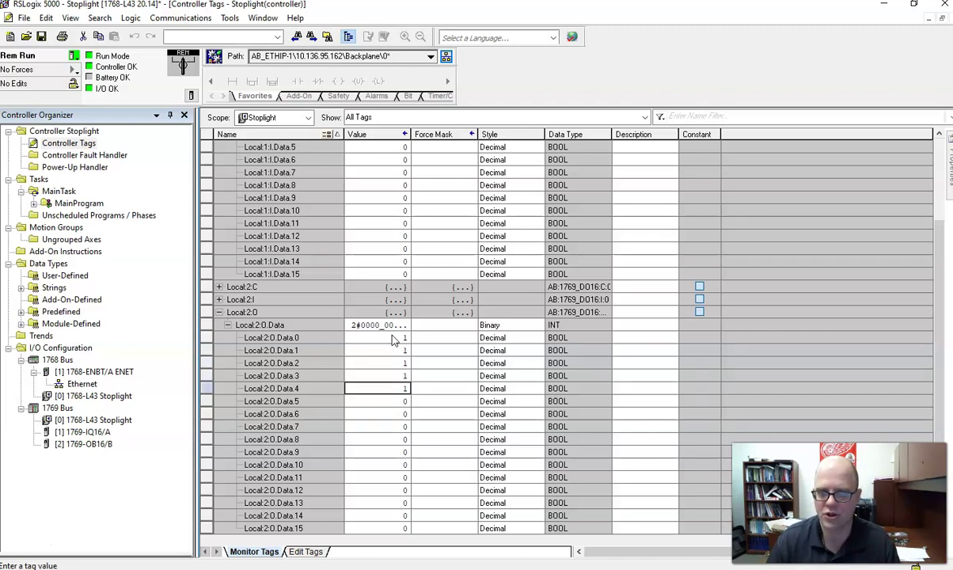
Step: Set the Local:2:O.Data output bits back to 0
{"action": "key", "text": "Up"}
{"action": "key", "text": "Up"}
{"action": "key", "text": "Up"}
{"action": "key", "text": "Up"}
{"action": "key", "text": "Up"}
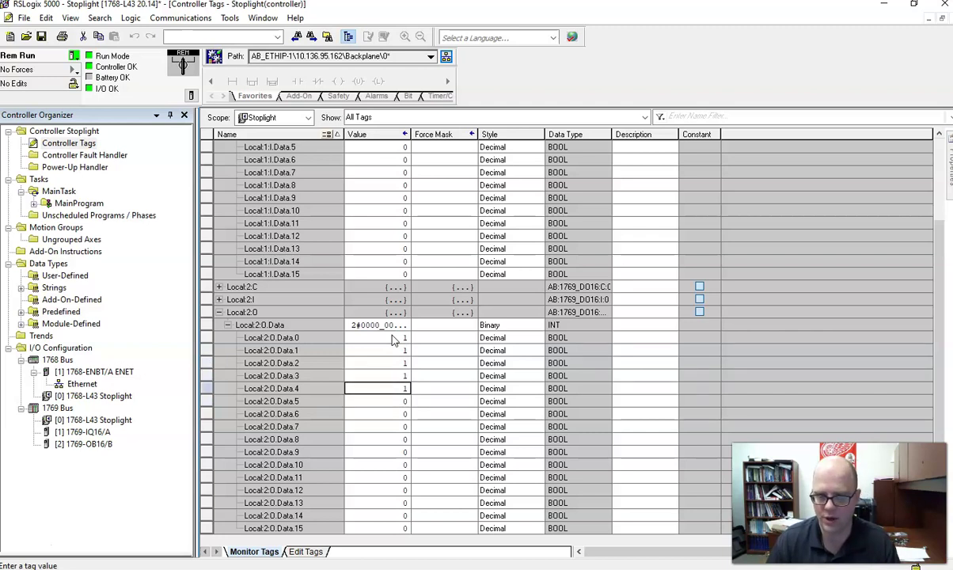
{"action": "type", "text": "0"}
{"action": "key", "text": "Return"}
{"action": "type", "text": "0"}
{"action": "key", "text": "Return"}
{"action": "type", "text": "0"}
{"action": "key", "text": "Return"}
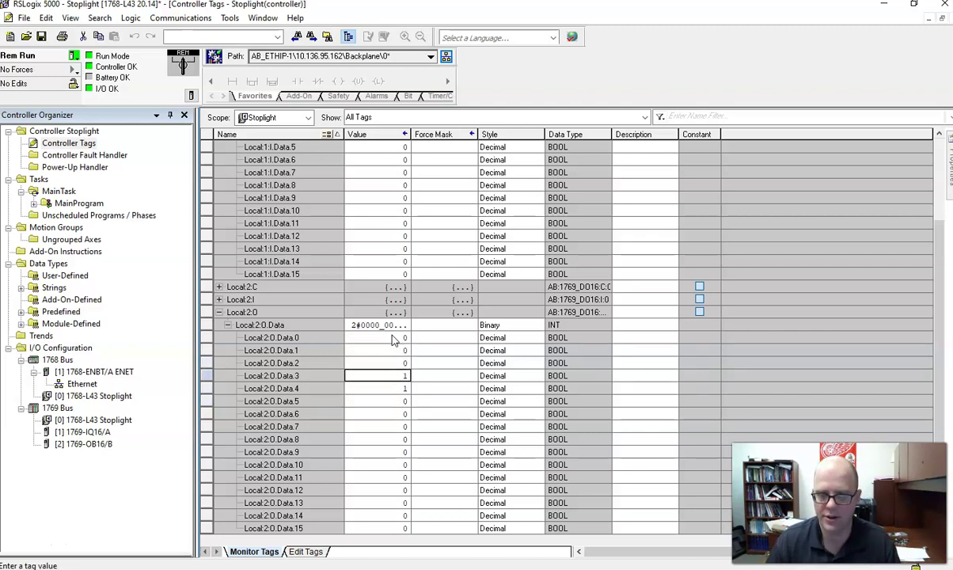
{"action": "type", "text": "0"}
{"action": "key", "text": "Return"}
{"action": "type", "text": "0"}
{"action": "key", "text": "Return"}
{"action": "key", "text": "Up"}
{"action": "key", "text": "Up"}
{"action": "key", "text": "Up"}
{"action": "key", "text": "Up"}
{"action": "key", "text": "Up"}
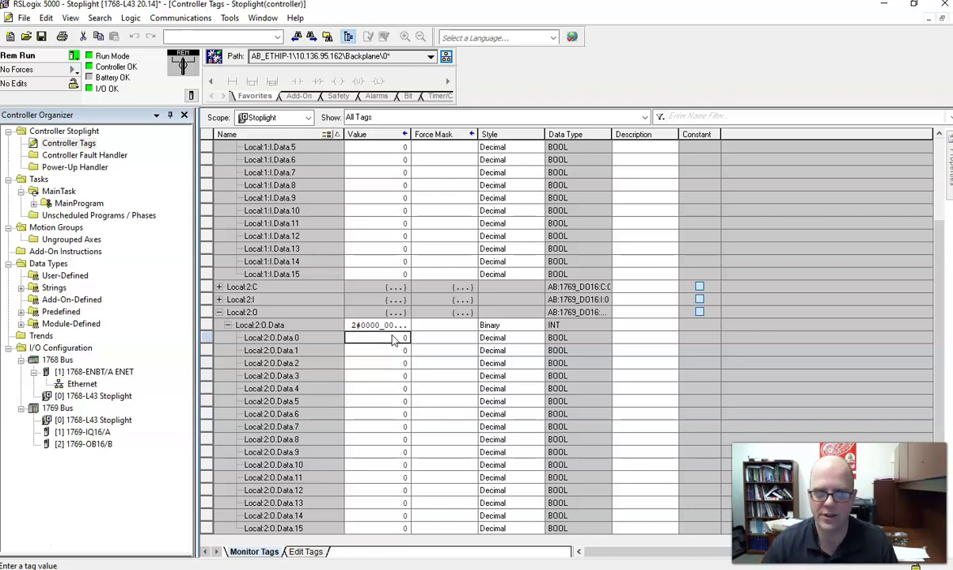
{"action": "scroll", "coordinate": [394, 339], "scroll_direction": "up", "scroll_amount": 3}
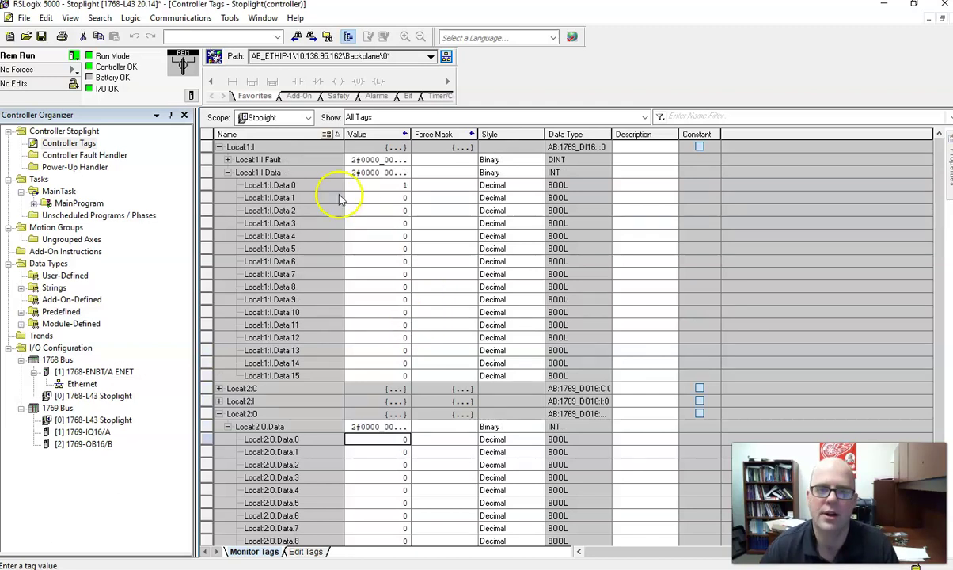